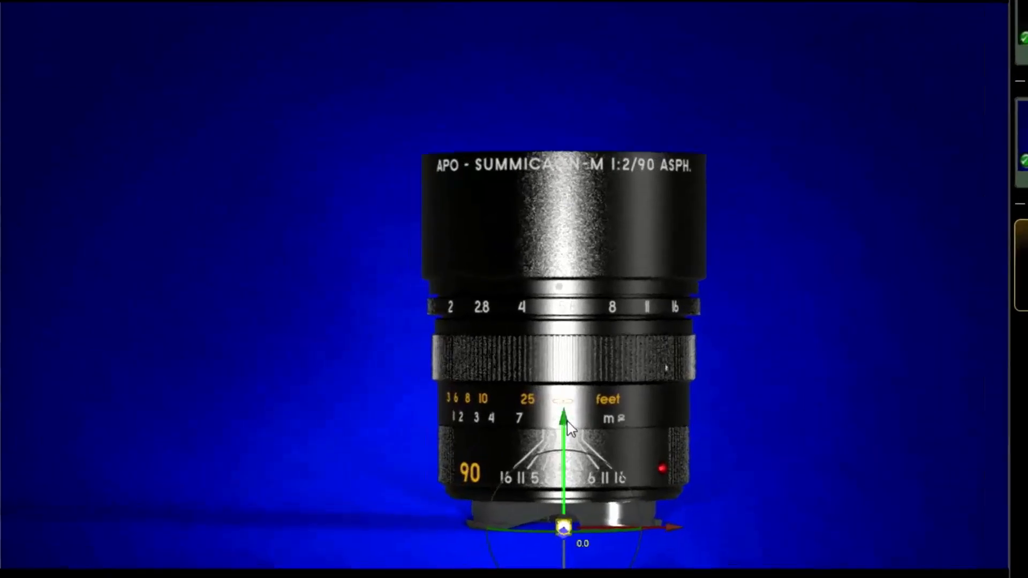
# - Raise the directional light's source and move it across to the left side of the lens
pyautogui.moveTo(699, 455); pyautogui.dragTo(631, 453)
pyautogui.click(583, 538)
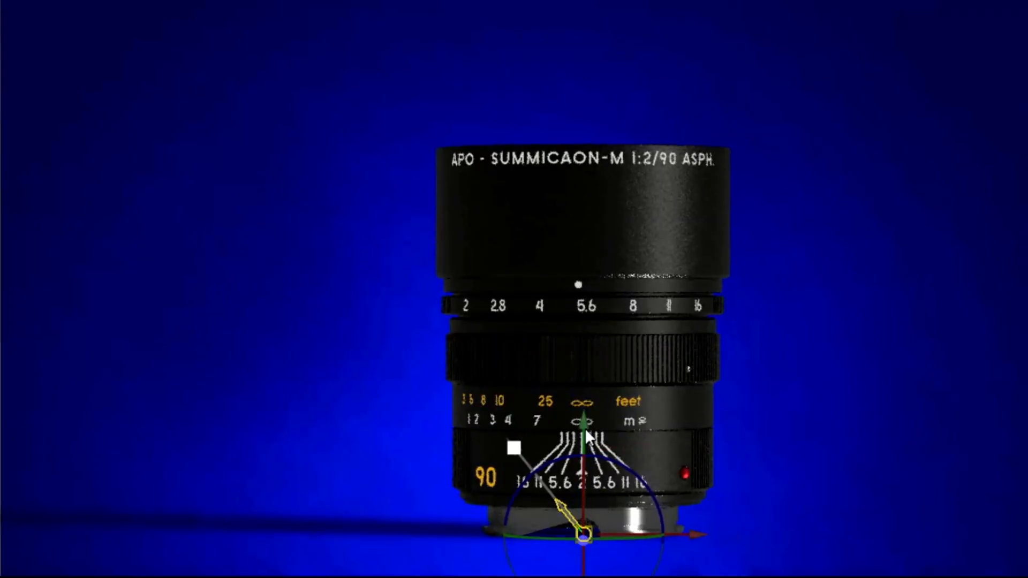
pyautogui.moveTo(584, 423); pyautogui.dragTo(587, 246)
pyautogui.moveTo(692, 346); pyautogui.dragTo(364, 347)
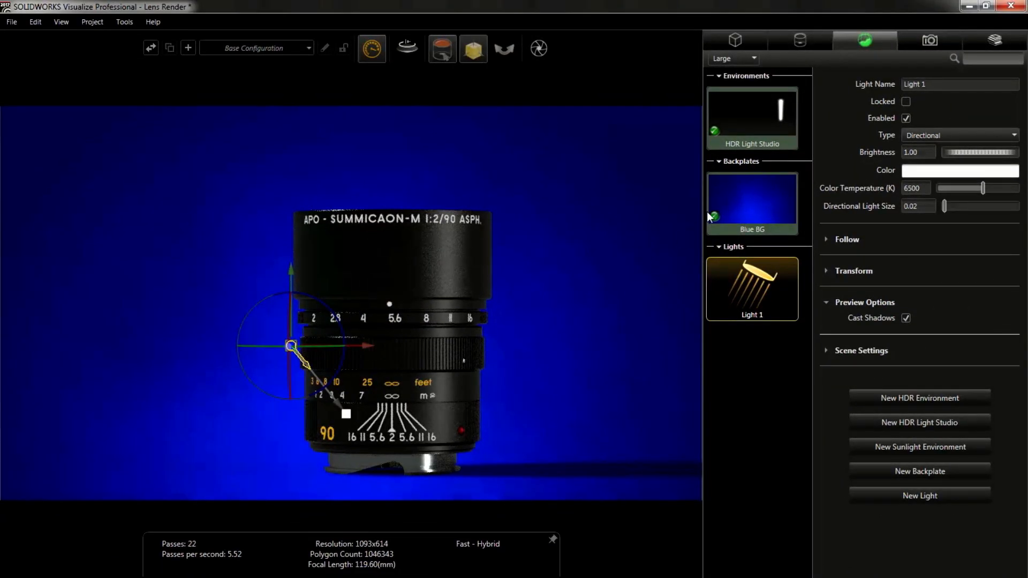
# - Switch to the Free Cam view, select Light 1, and raise its target slightly
pyautogui.click(919, 38)
pyautogui.doubleClick(790, 106)
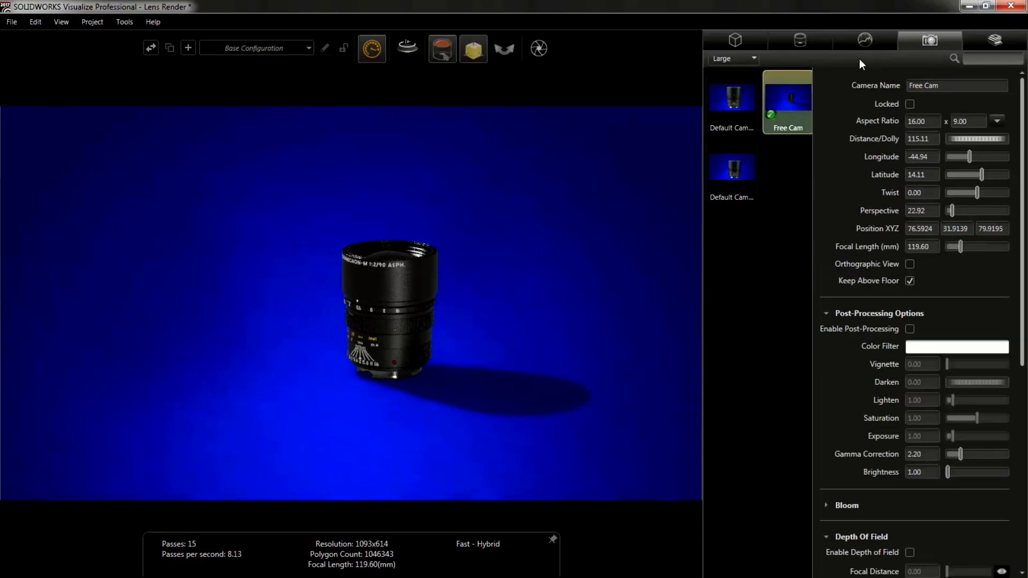
pyautogui.click(855, 44)
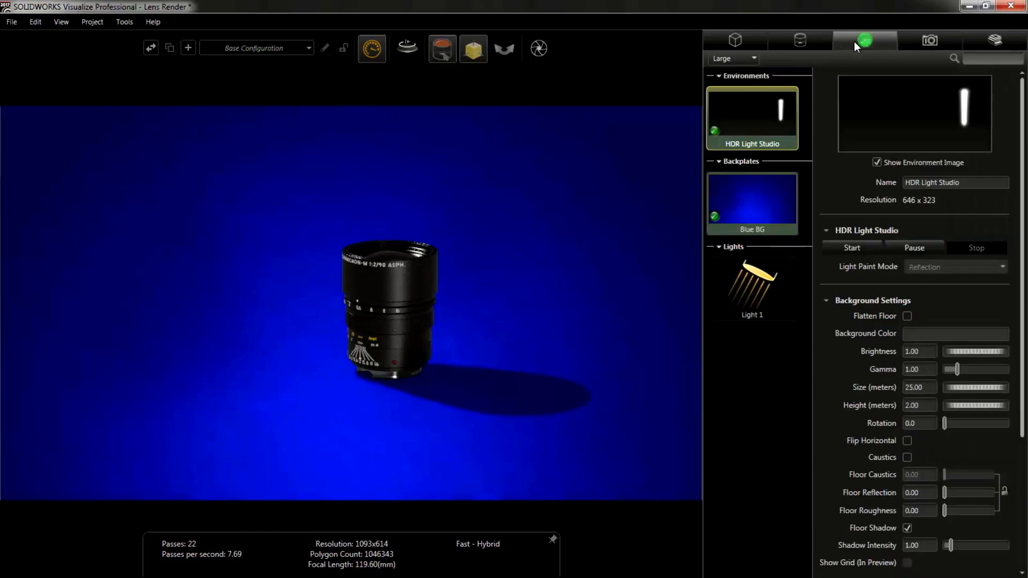
pyautogui.click(735, 282)
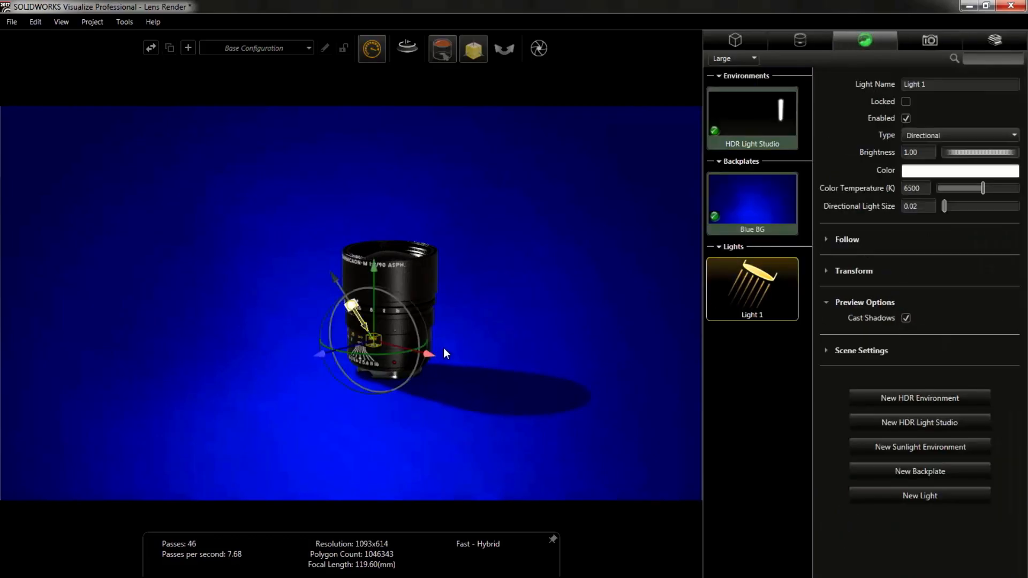
pyautogui.moveTo(374, 270); pyautogui.dragTo(371, 263)
# - Pull Light 1's source outward to the left front of the lens and adjust its target position
pyautogui.click(351, 305)
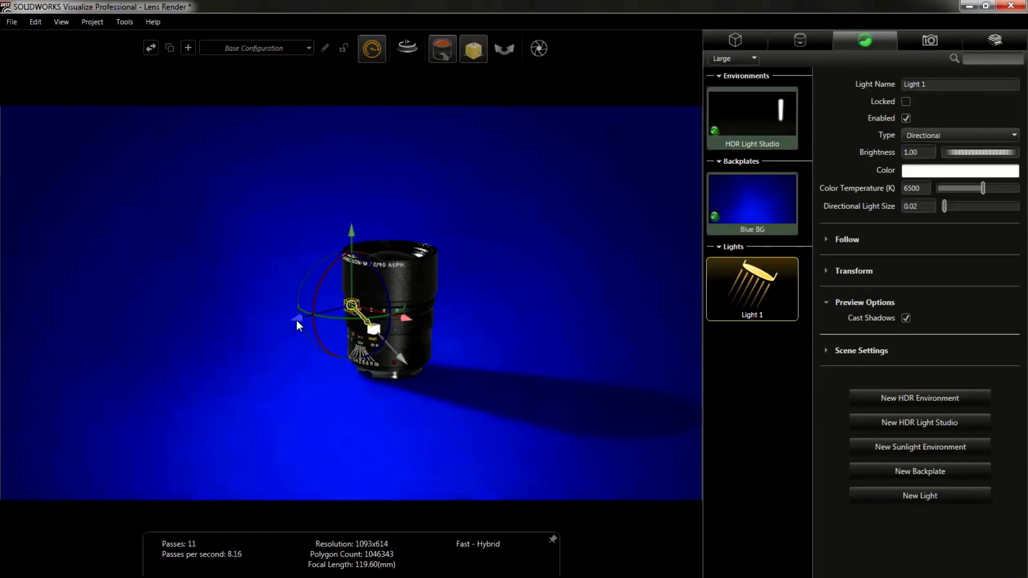
pyautogui.moveTo(297, 320); pyautogui.dragTo(218, 341)
pyautogui.moveTo(328, 337); pyautogui.dragTo(302, 332)
pyautogui.click(372, 329)
pyautogui.moveTo(431, 342); pyautogui.dragTo(427, 341)
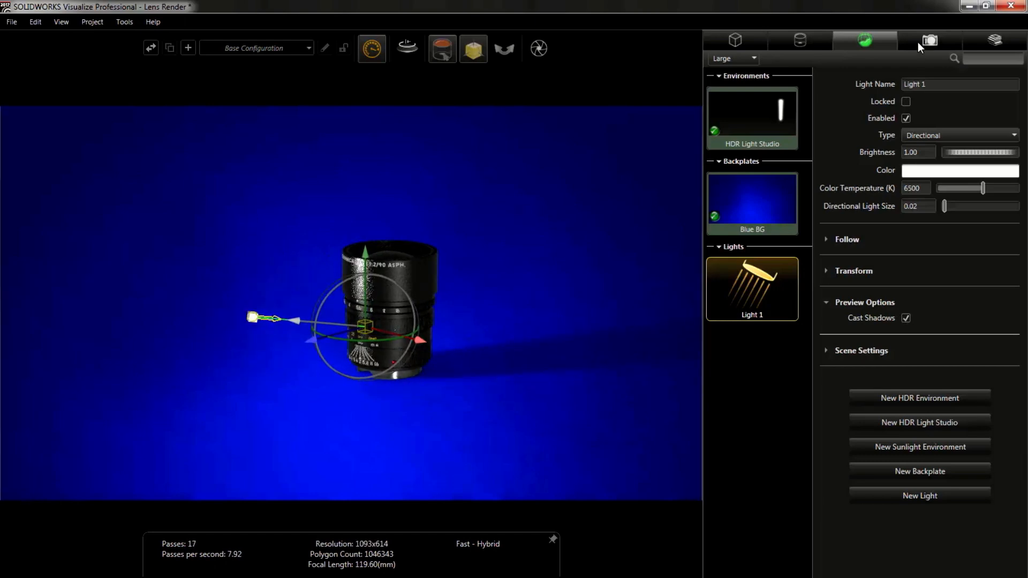
# - Check Light 1's reflection on the lens through Default Camera 1
pyautogui.click(922, 45)
pyautogui.doubleClick(746, 176)
pyautogui.click(865, 40)
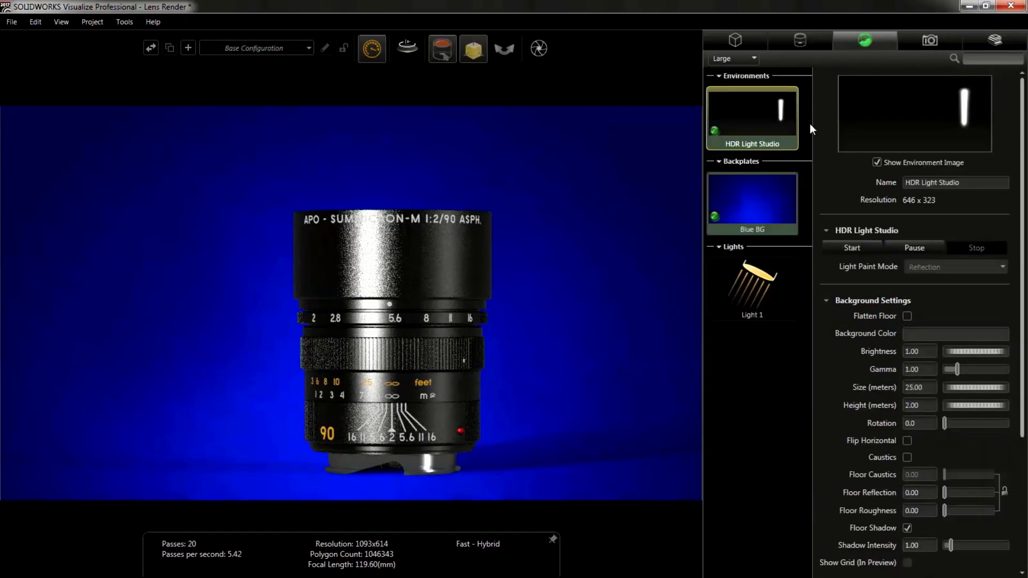
pyautogui.click(752, 277)
# - In the Free Cam view, fine-tune Light 1's target and source positions to shift its reflection across the lens
pyautogui.click(930, 40)
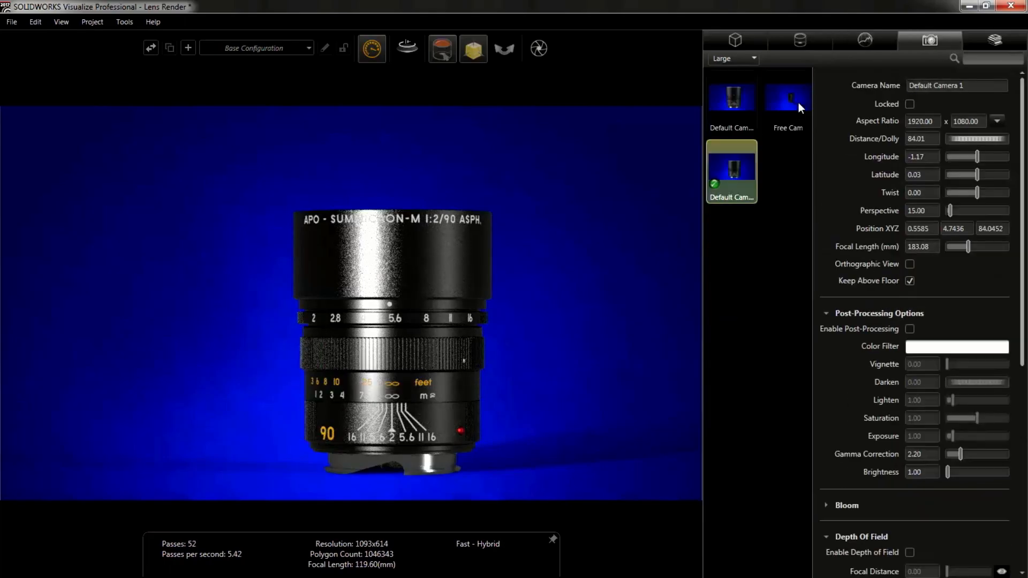
pyautogui.doubleClick(797, 108)
pyautogui.click(864, 43)
pyautogui.click(752, 289)
pyautogui.moveTo(253, 315); pyautogui.dragTo(354, 325)
pyautogui.click(363, 326)
pyautogui.moveTo(422, 342); pyautogui.dragTo(415, 339)
pyautogui.click(251, 315)
pyautogui.moveTo(294, 326); pyautogui.dragTo(246, 314)
# - Return to Default Camera 1 and set Light 1's brightness to 0.03
pyautogui.click(930, 40)
pyautogui.doubleClick(741, 174)
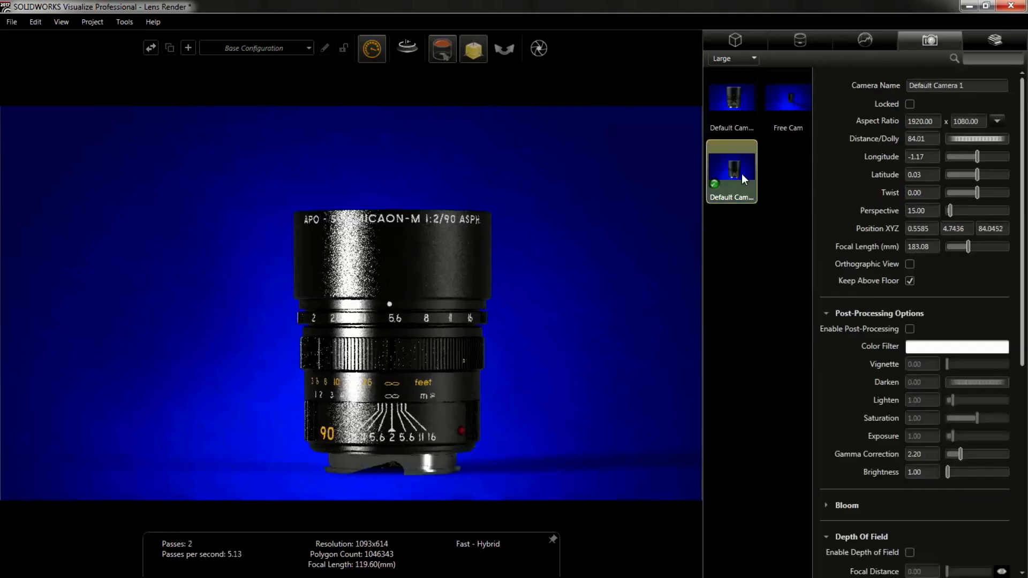
pyautogui.click(865, 40)
pyautogui.click(761, 275)
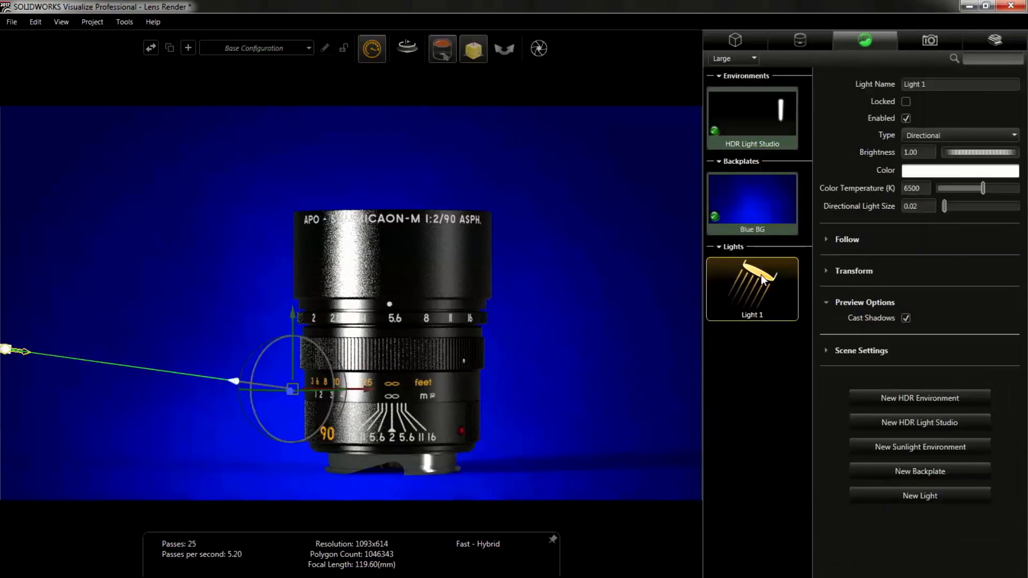
pyautogui.moveTo(968, 153); pyautogui.dragTo(911, 152)
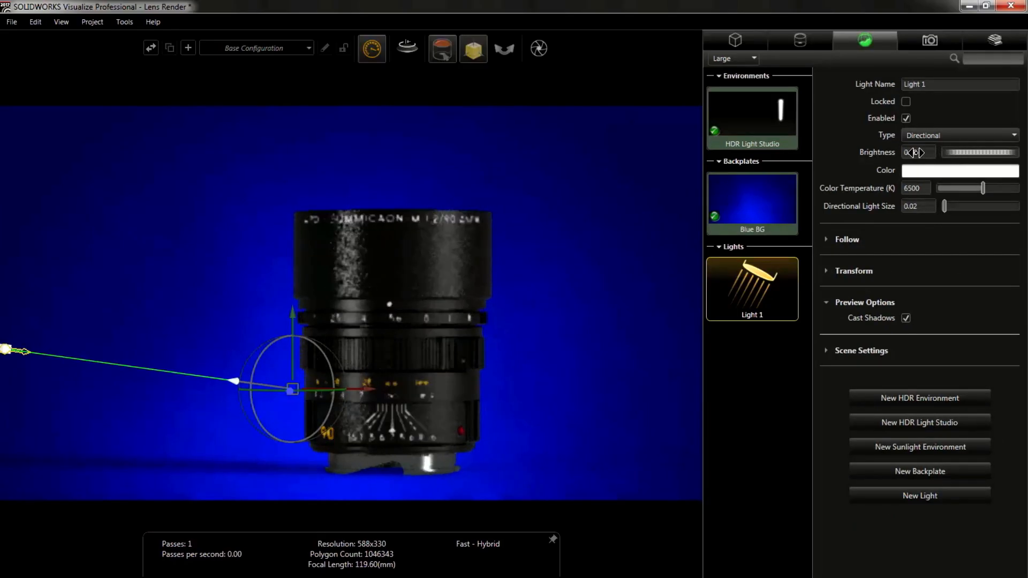
pyautogui.moveTo(916, 153); pyautogui.dragTo(914, 152)
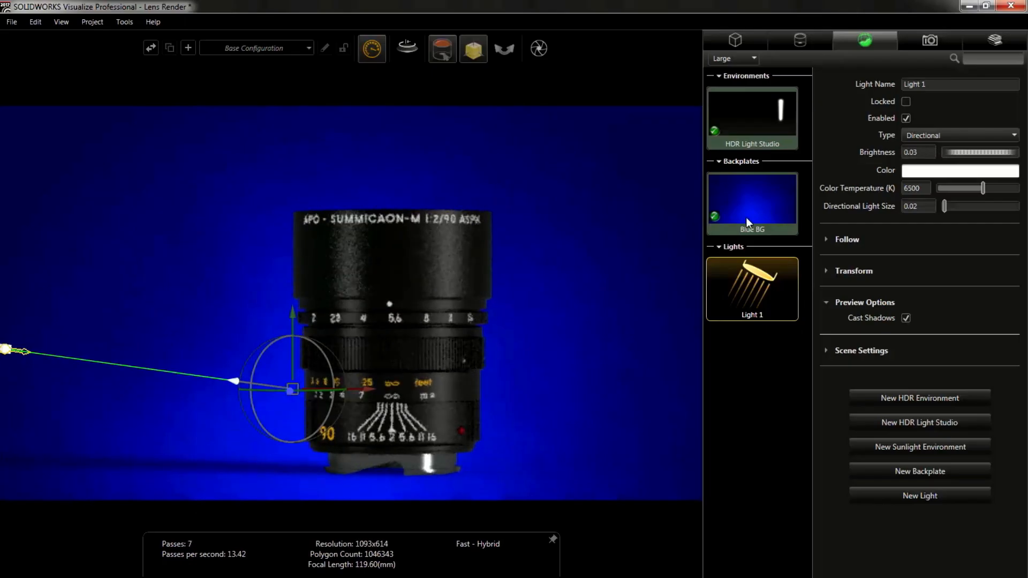
pyautogui.click(593, 274)
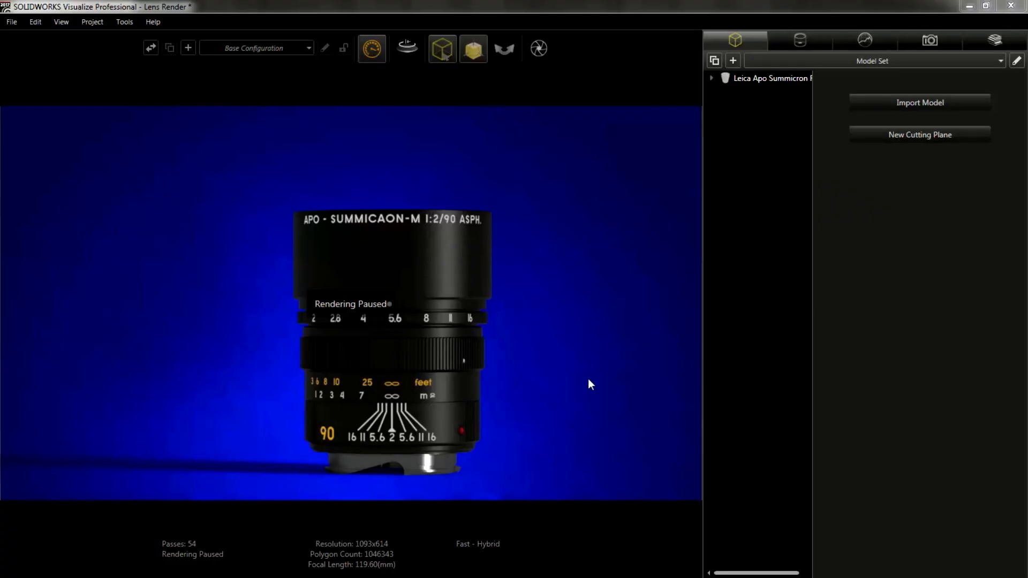
# - Create a Plane primitive, move it above and in front of the lens, and tilt it about 26° around X
pyautogui.rightClick(690, 207)
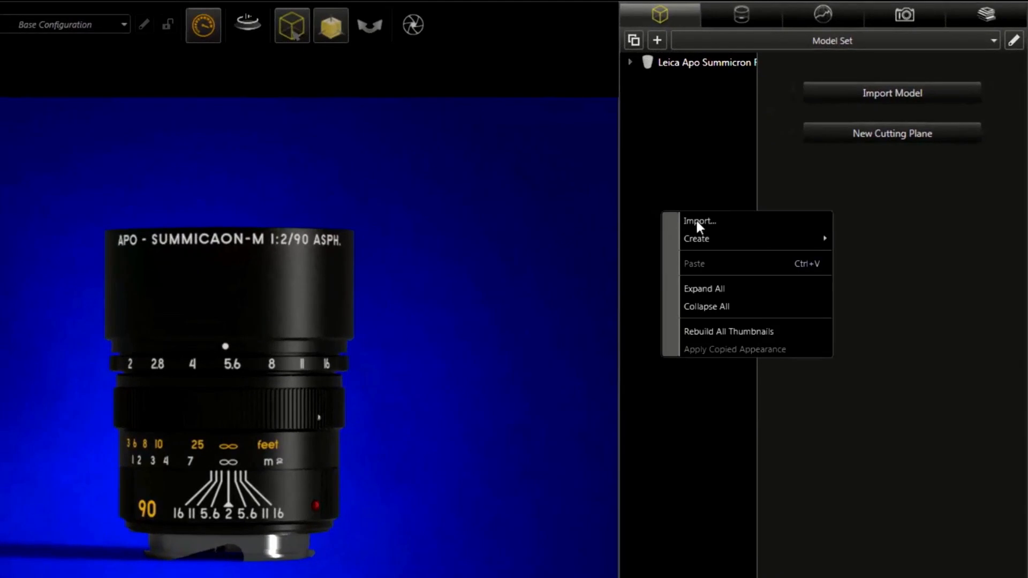
pyautogui.moveTo(779, 241)
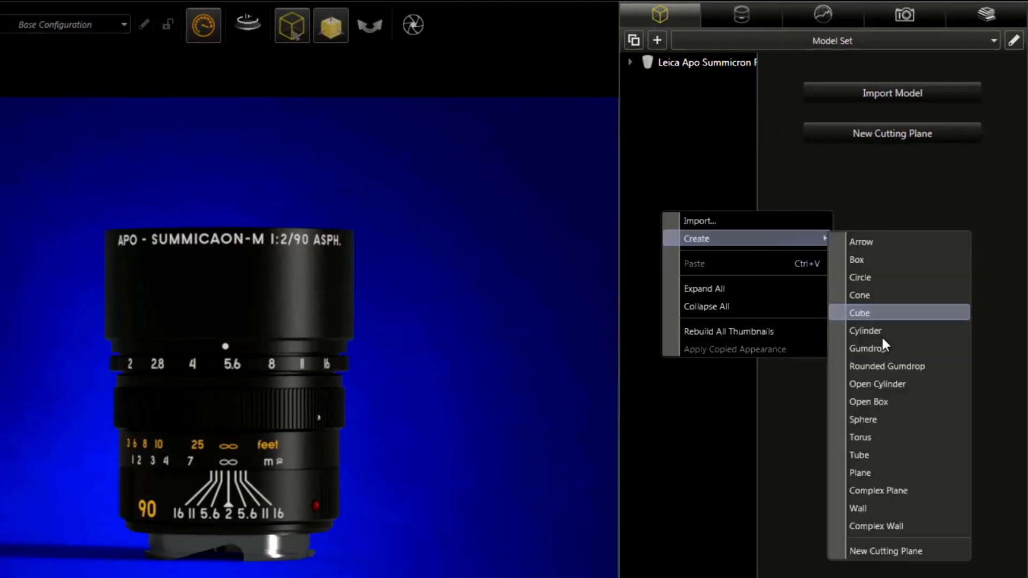
pyautogui.click(915, 473)
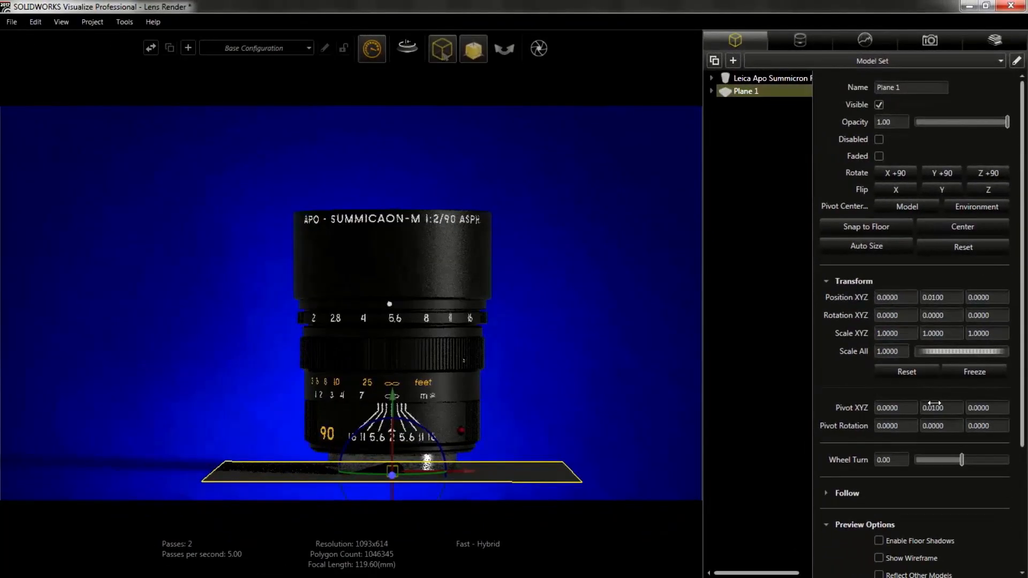
pyautogui.moveTo(389, 411); pyautogui.dragTo(379, 266)
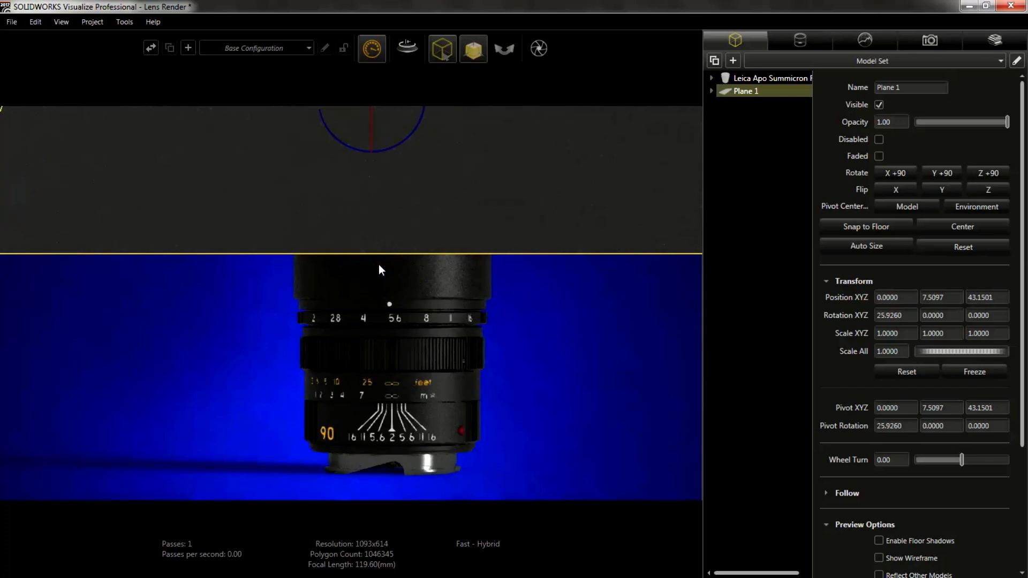
# - Center the plane's pivot on the environment and rotate the plane about -8.75° around Y
pyautogui.click(960, 207)
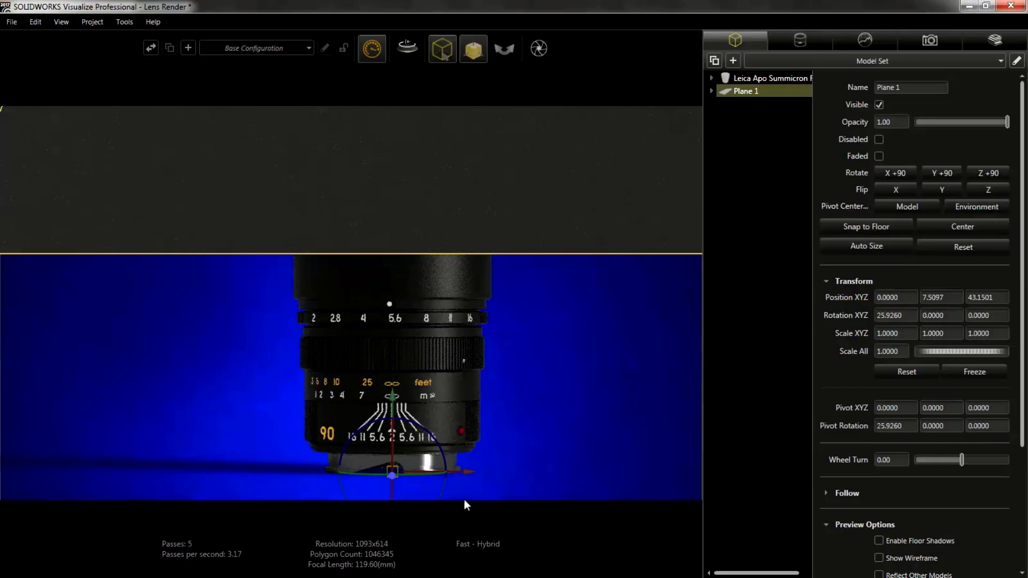
pyautogui.moveTo(433, 474); pyautogui.dragTo(417, 477)
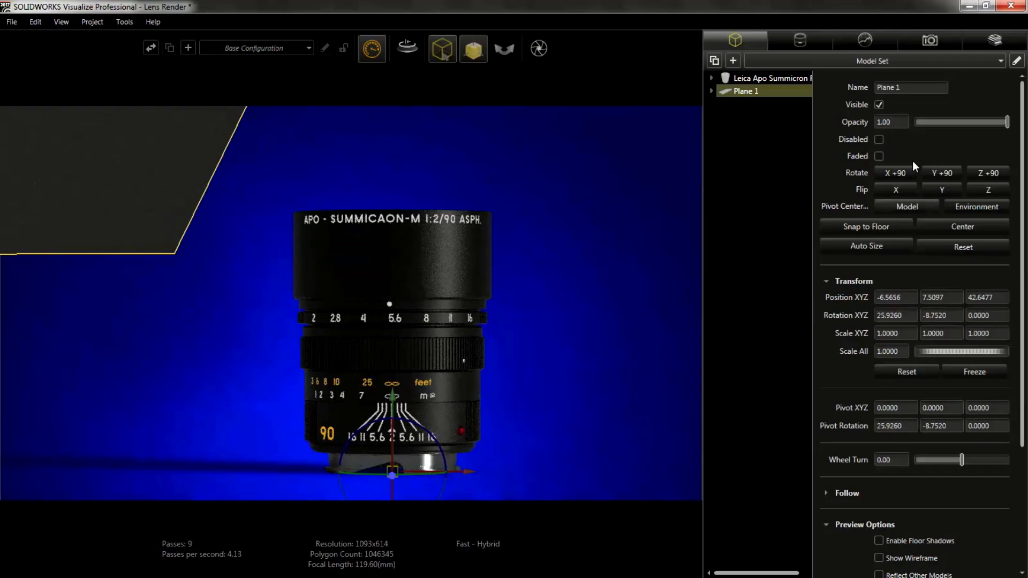
# - Apply the Cool Light appearance from the Emissives library to the plane
pyautogui.click(995, 40)
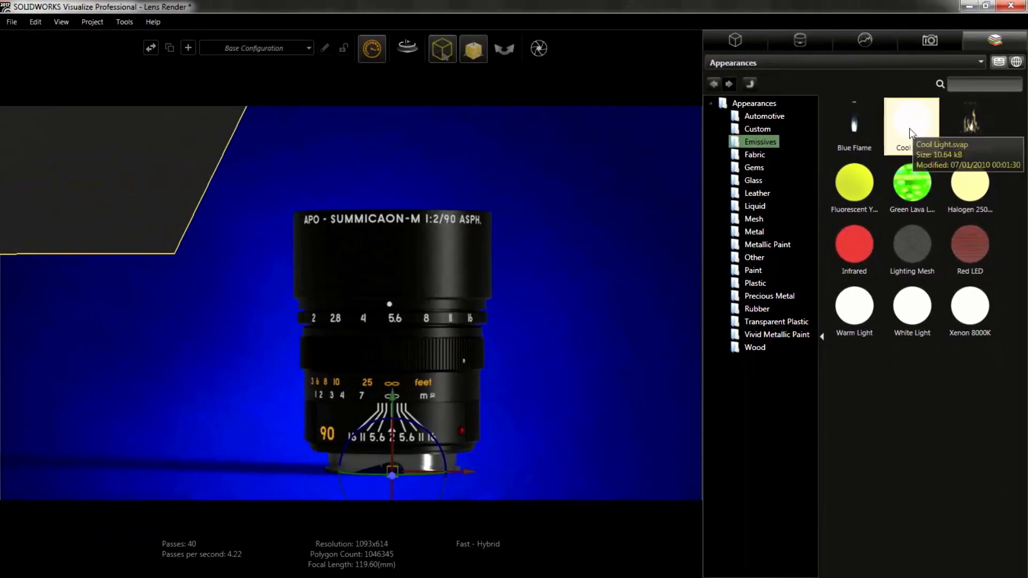
pyautogui.moveTo(859, 182); pyautogui.dragTo(346, 285)
pyautogui.moveTo(557, 196); pyautogui.dragTo(175, 171)
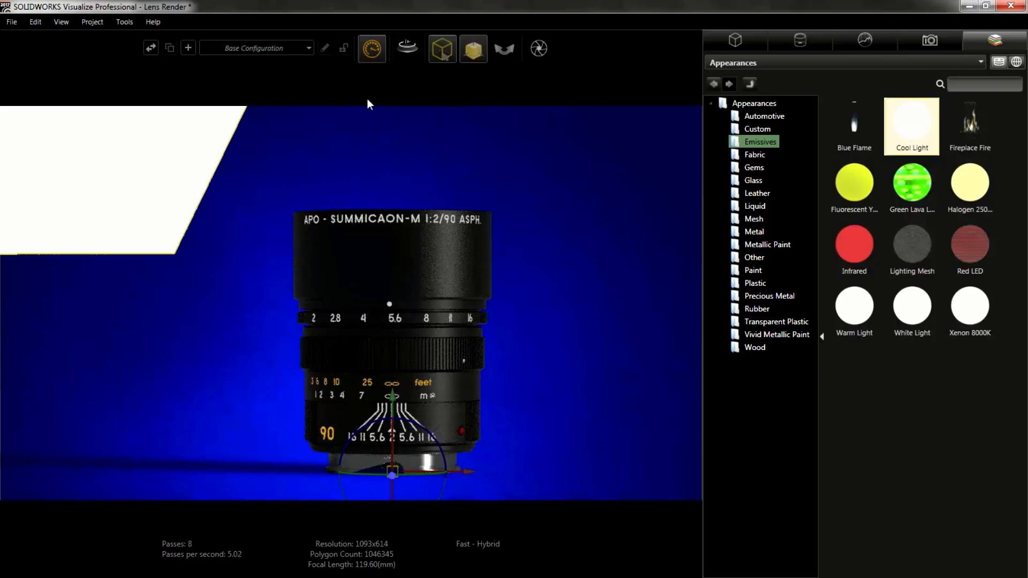
# - Switch the rendering mode to Accurate and rotate the glowing plane around the lens until it leaves the camera's view
pyautogui.moveTo(374, 57)
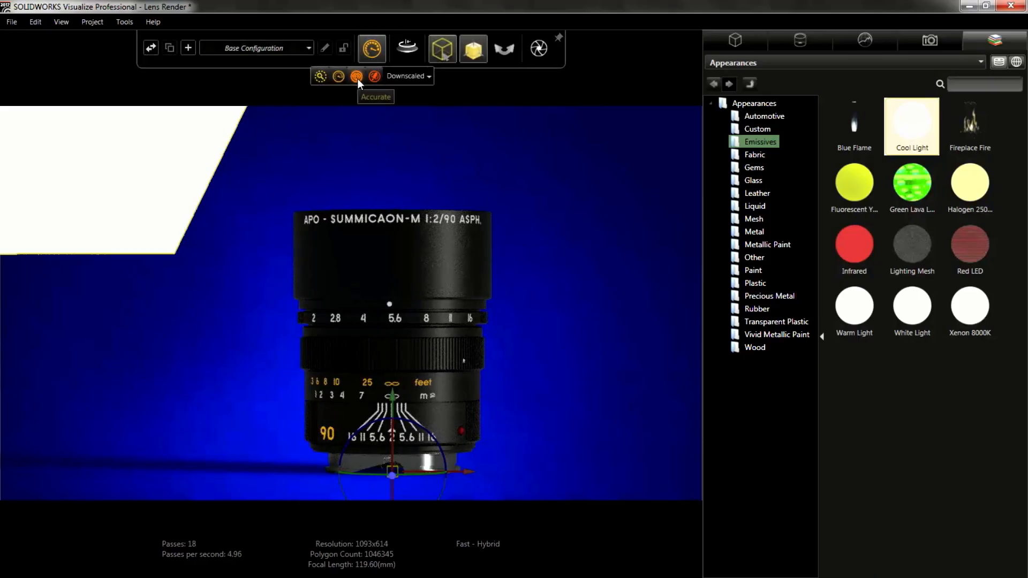
pyautogui.click(357, 77)
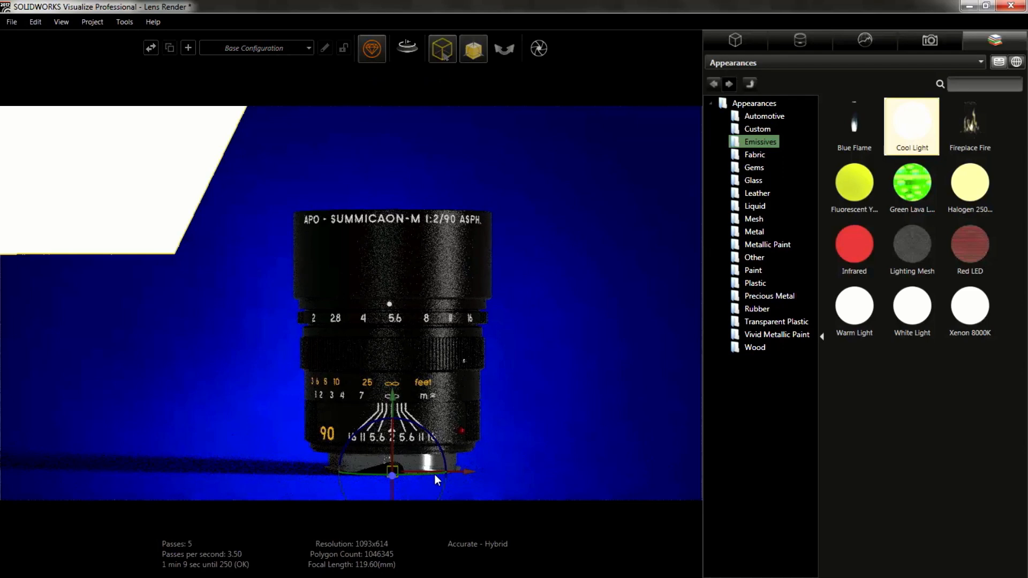
pyautogui.moveTo(427, 475); pyautogui.dragTo(390, 475)
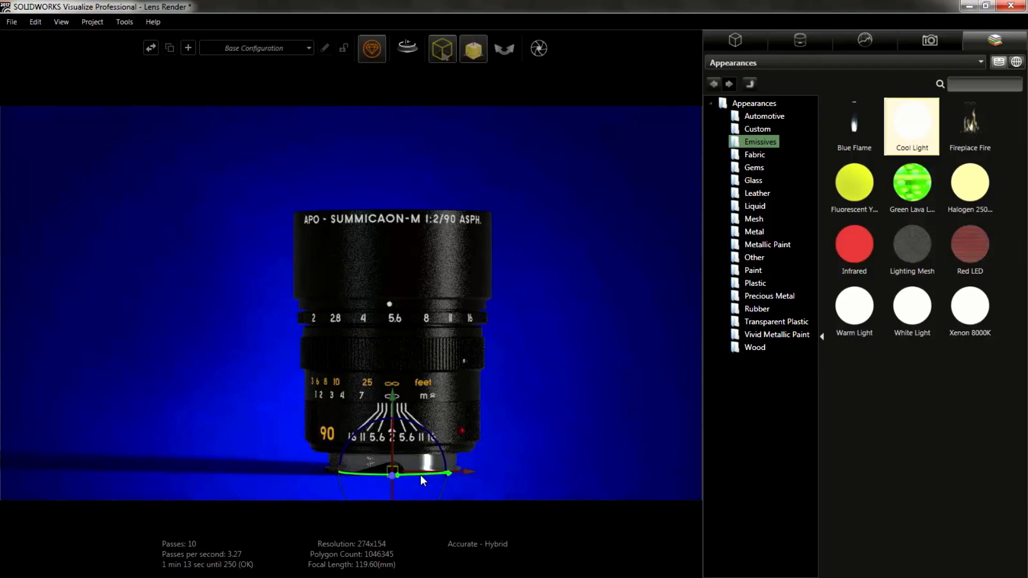
pyautogui.moveTo(416, 475); pyautogui.dragTo(408, 475)
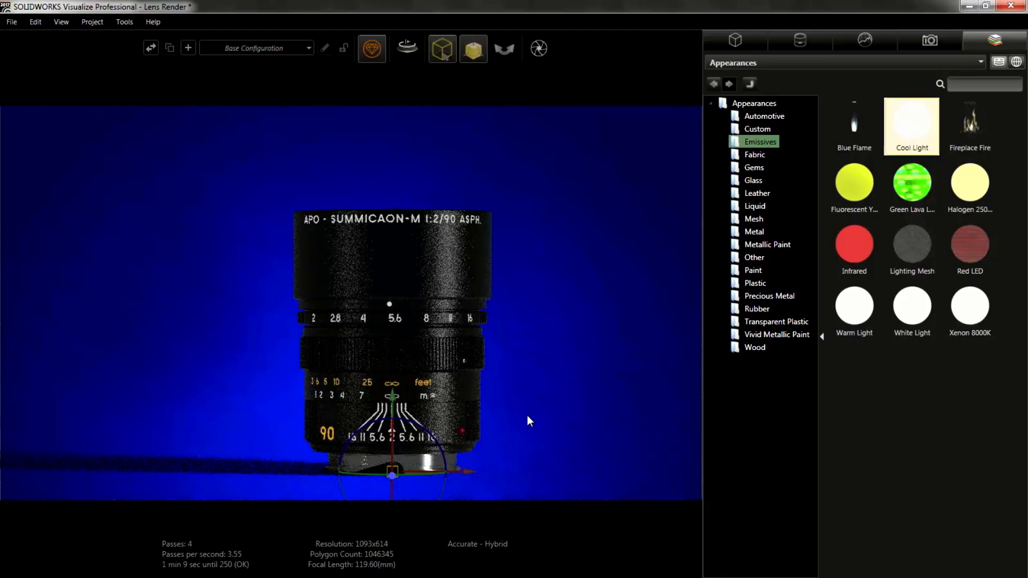
# - Set the brightness of the plane's Cool Light appearance to 5.30
pyautogui.click(800, 42)
pyautogui.scroll(-8, 772, 401)
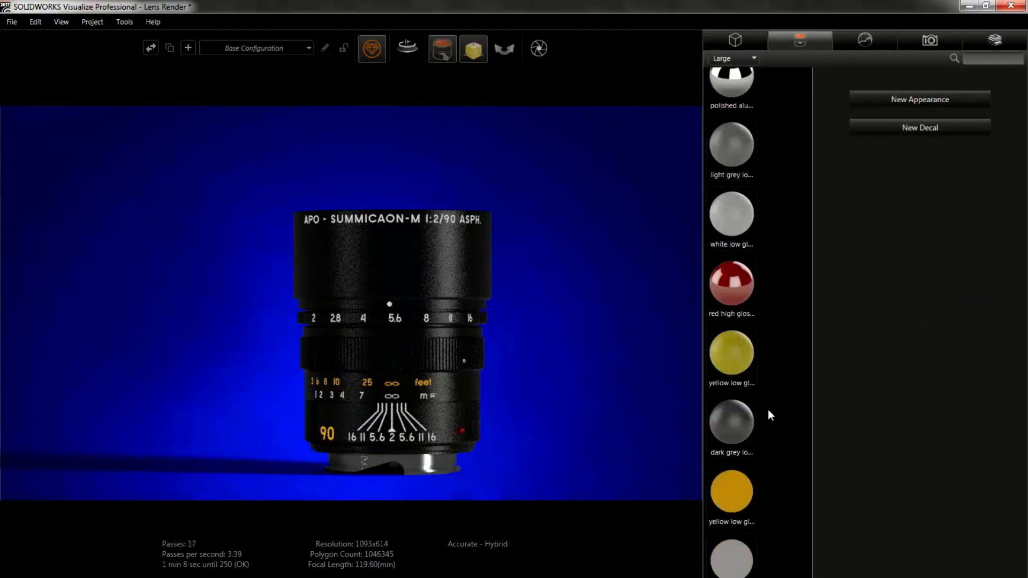
pyautogui.scroll(-8, 763, 427)
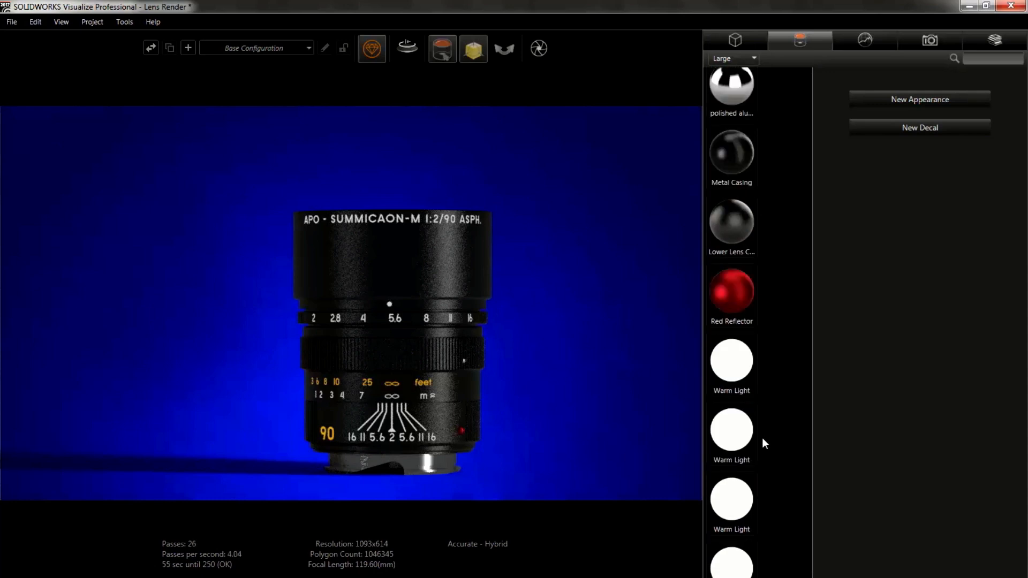
pyautogui.click(723, 539)
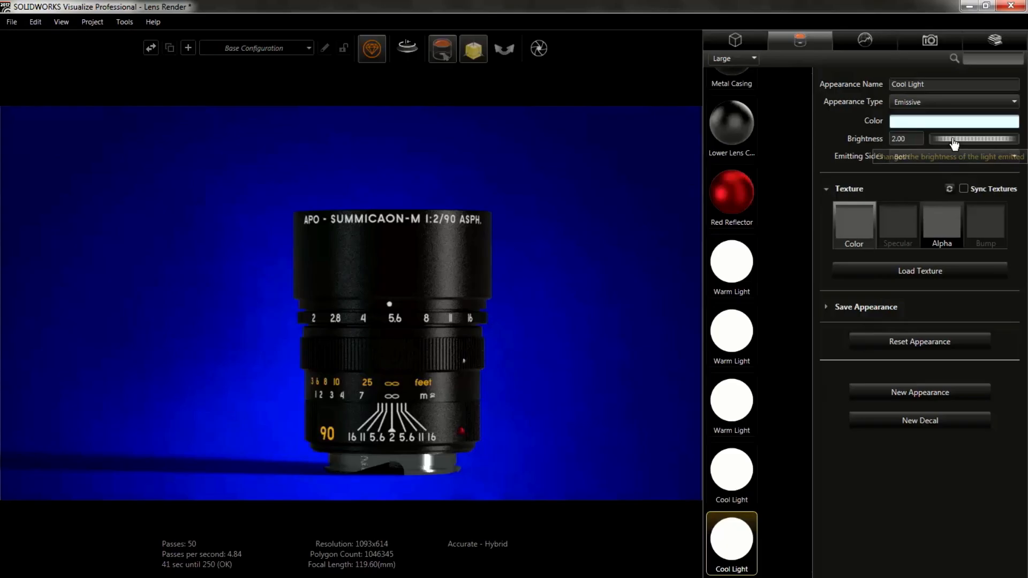
pyautogui.moveTo(952, 139); pyautogui.dragTo(964, 141)
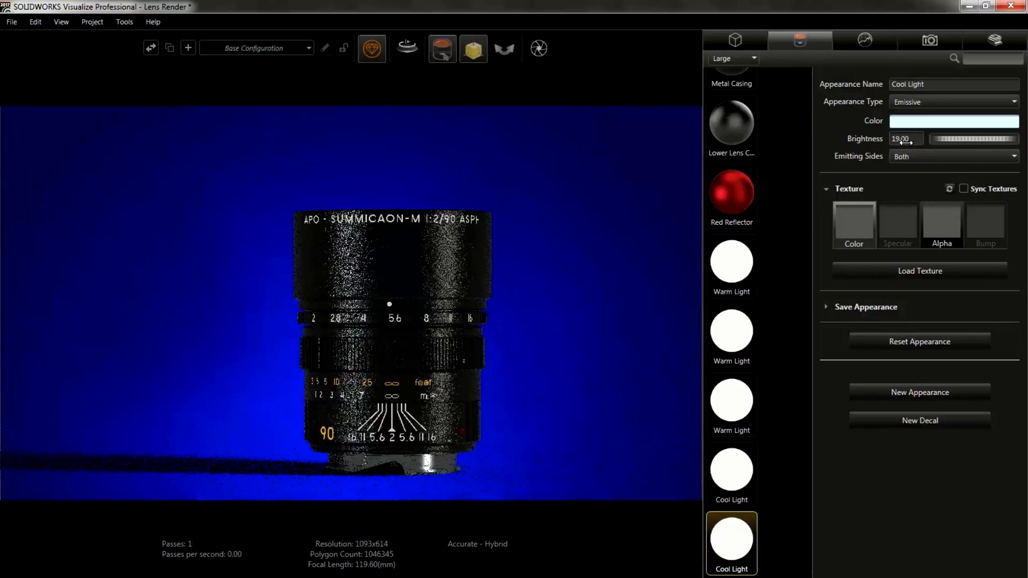
pyautogui.moveTo(882, 141); pyautogui.dragTo(815, 151)
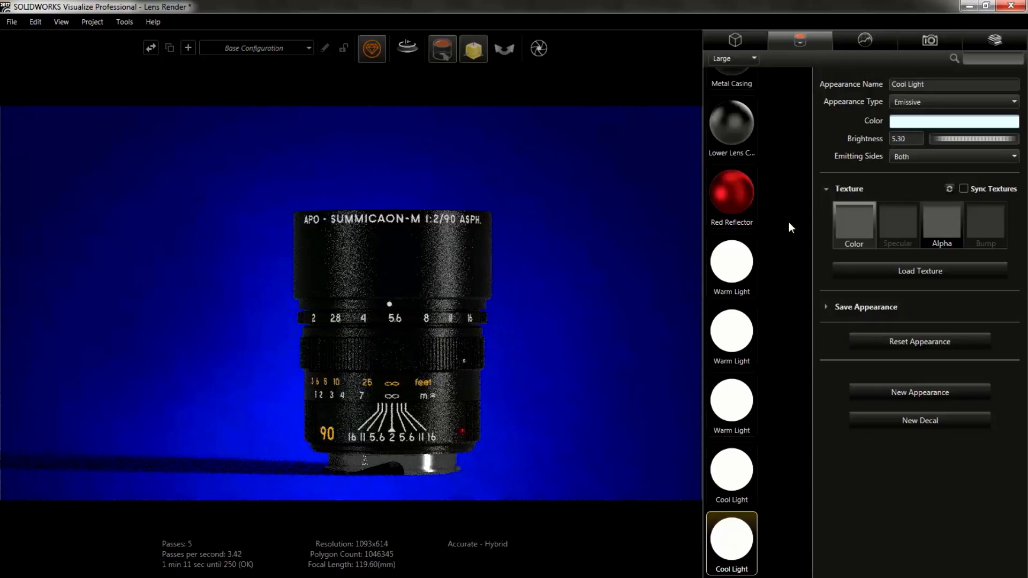
pyautogui.click(633, 318)
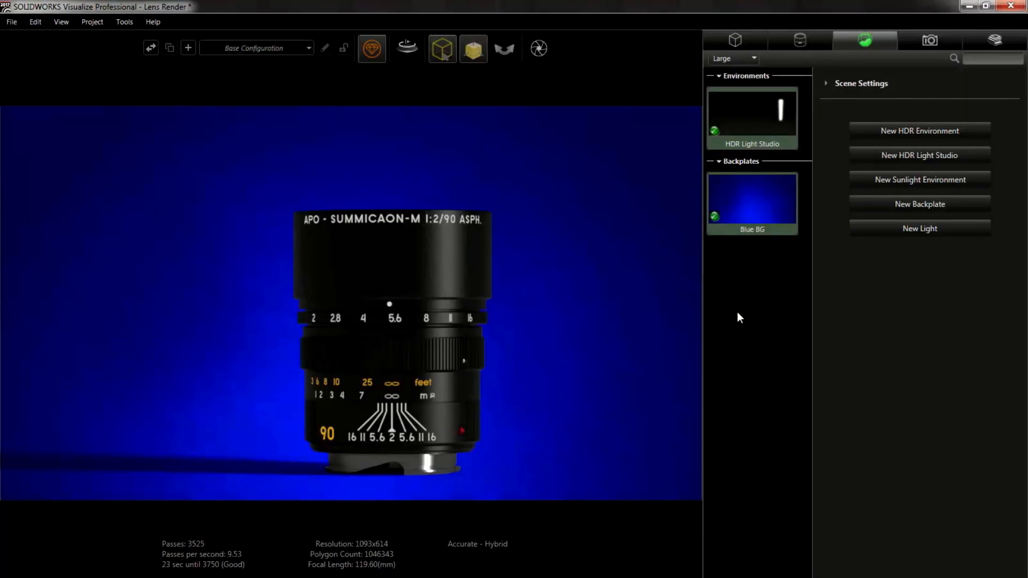
# - Create a new HDR Light Studio environment and widen the HDR Light Studio window slightly
pyautogui.rightClick(738, 313)
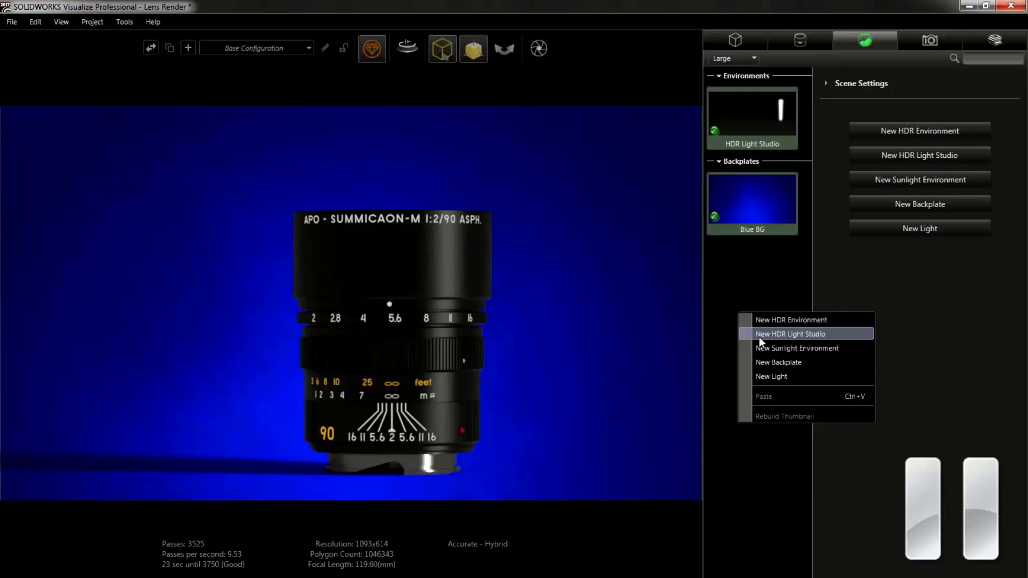
pyautogui.click(760, 337)
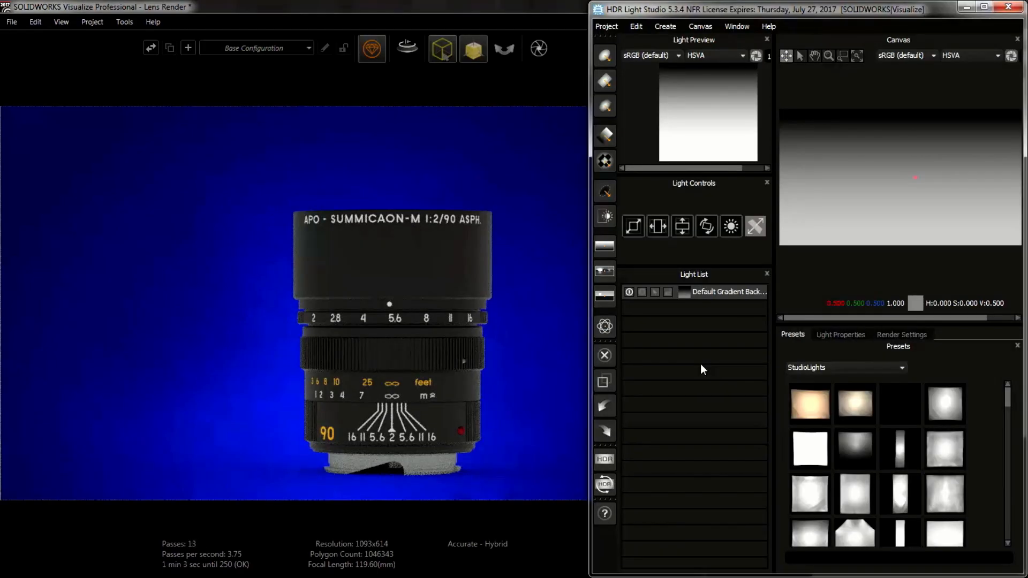
pyautogui.moveTo(589, 377); pyautogui.dragTo(570, 377)
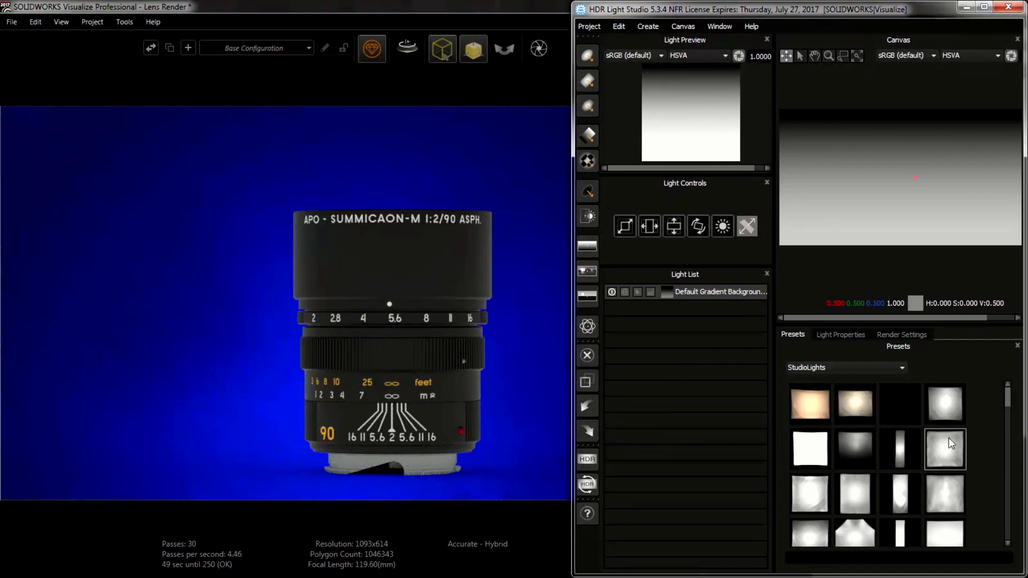
# - Add the Kino 2 light from the StudioLights presets and place its reflection on the lens body's right side
pyautogui.scroll(-5, 976, 421)
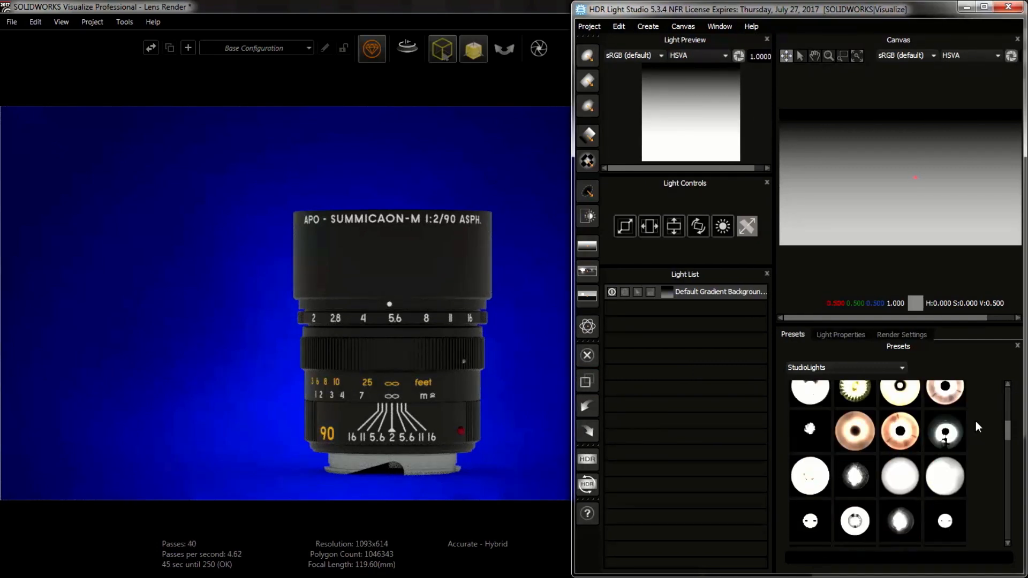
pyautogui.scroll(-3, 976, 421)
pyautogui.scroll(-3, 972, 423)
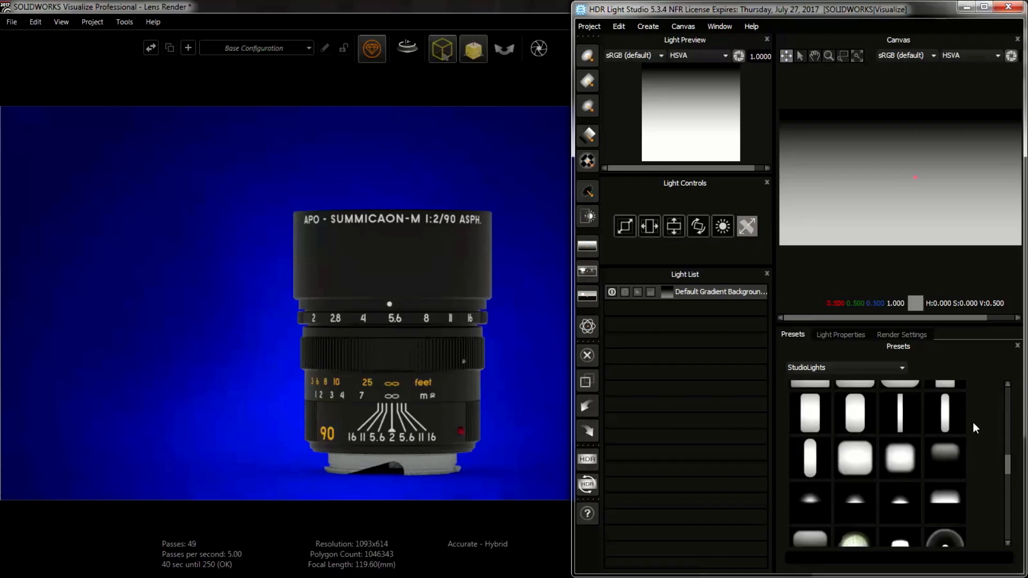
pyautogui.scroll(-3, 972, 423)
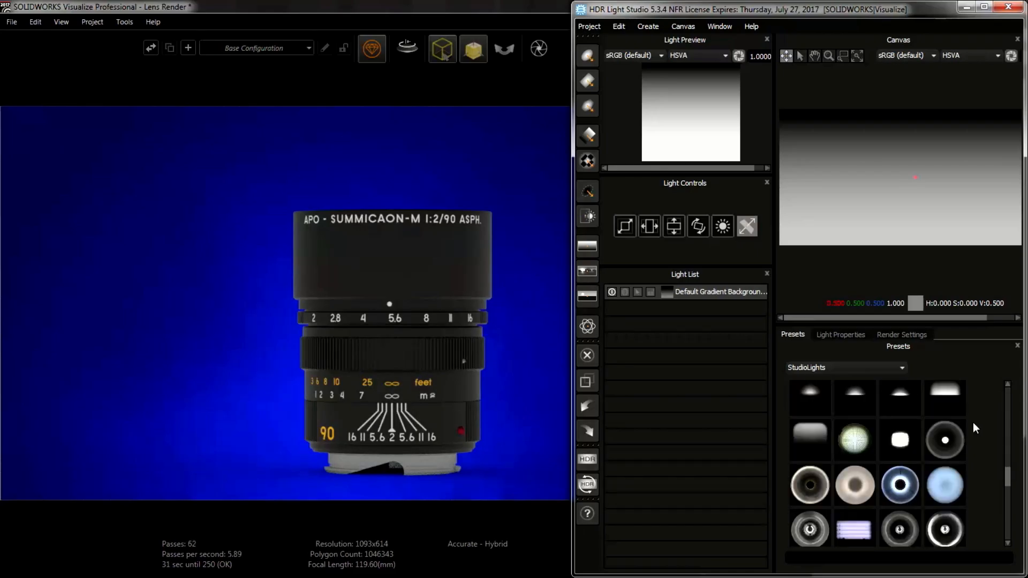
pyautogui.scroll(-4, 973, 423)
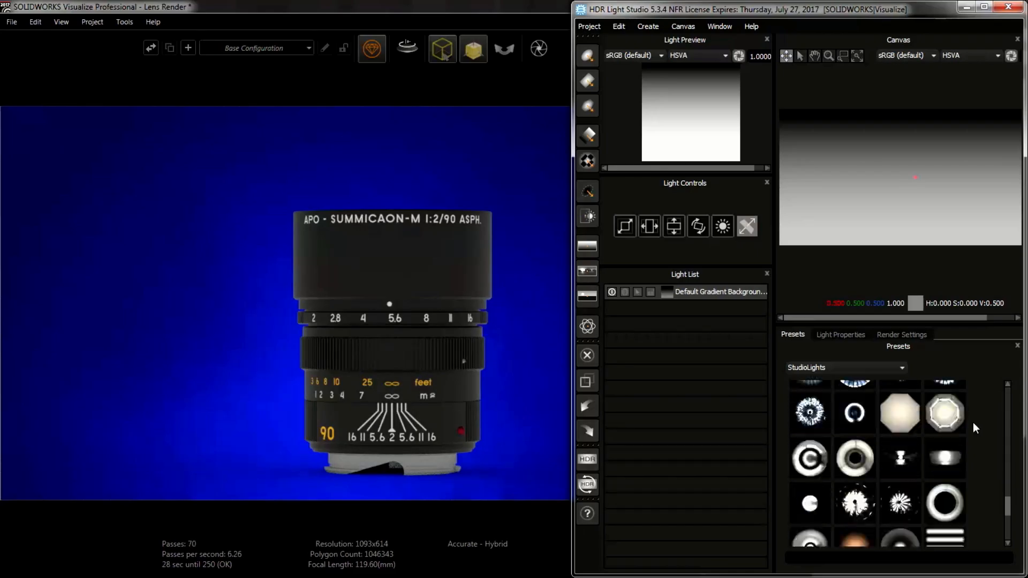
pyautogui.scroll(-3, 973, 422)
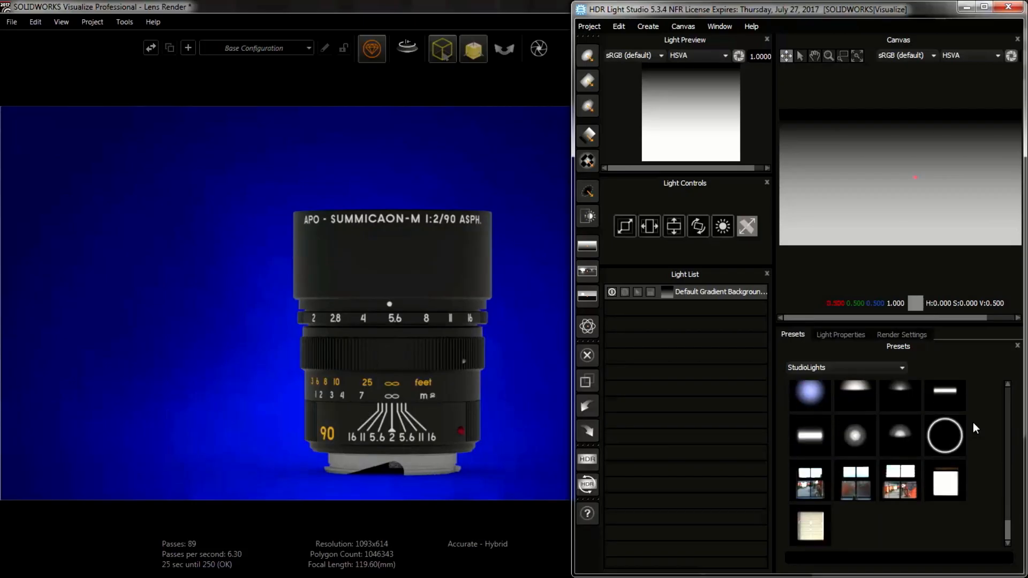
pyautogui.scroll(2, 973, 422)
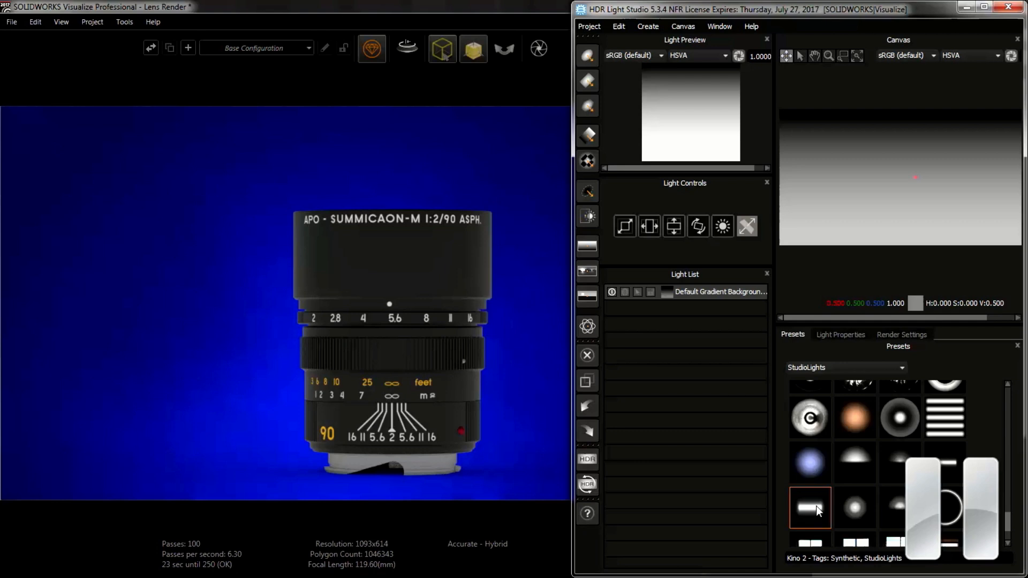
pyautogui.moveTo(817, 506); pyautogui.dragTo(909, 222)
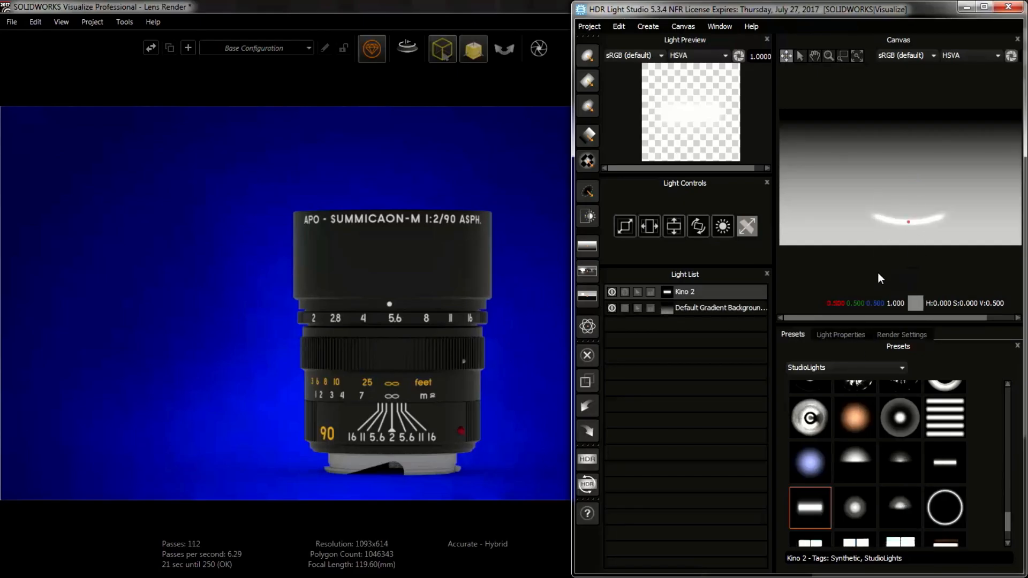
pyautogui.click(456, 268)
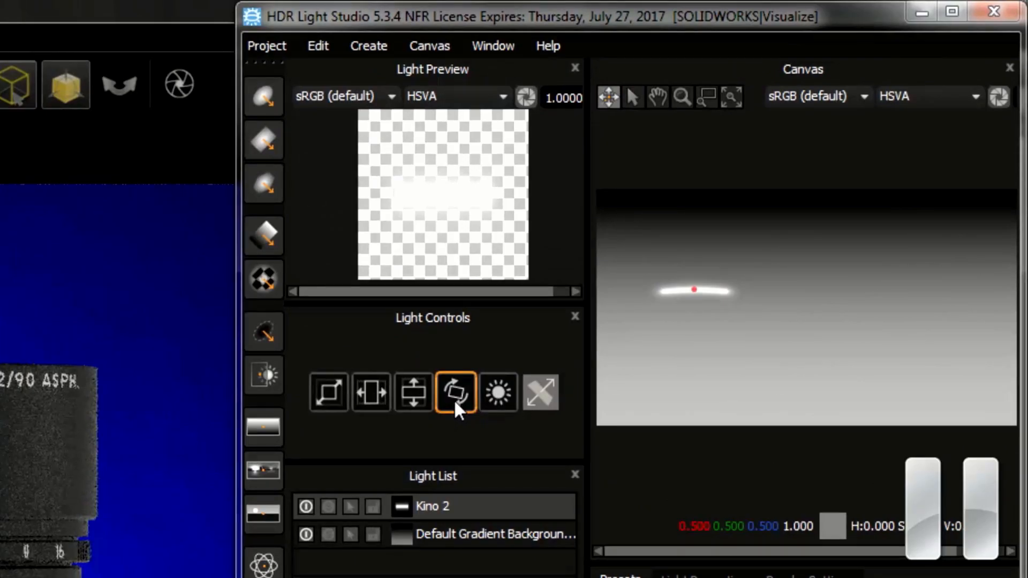
# - Rotate the Kino 2 light to vertical and increase its brightness
pyautogui.moveTo(455, 403); pyautogui.dragTo(115, 411)
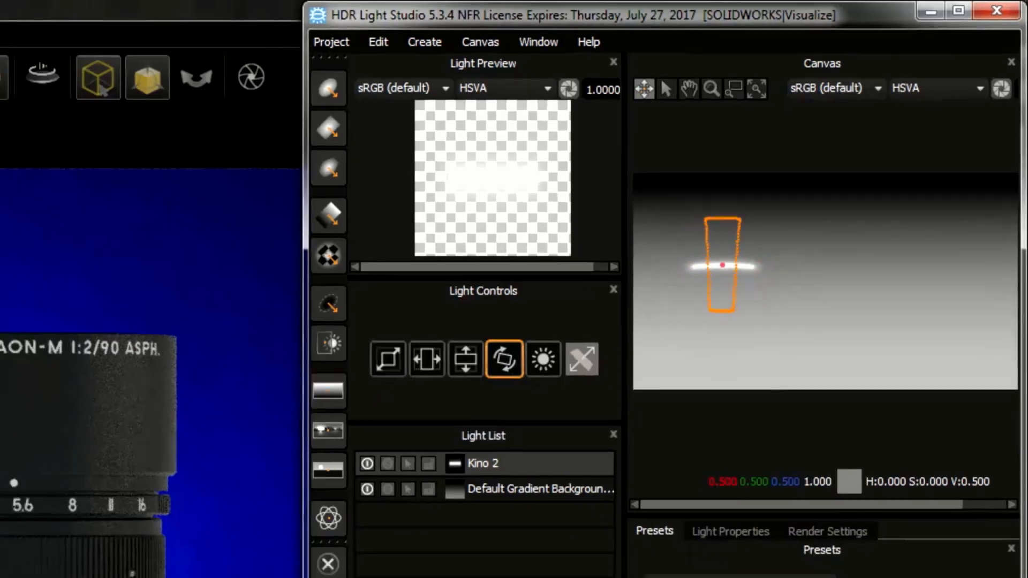
pyautogui.moveTo(0, 382); pyautogui.dragTo(294, 241)
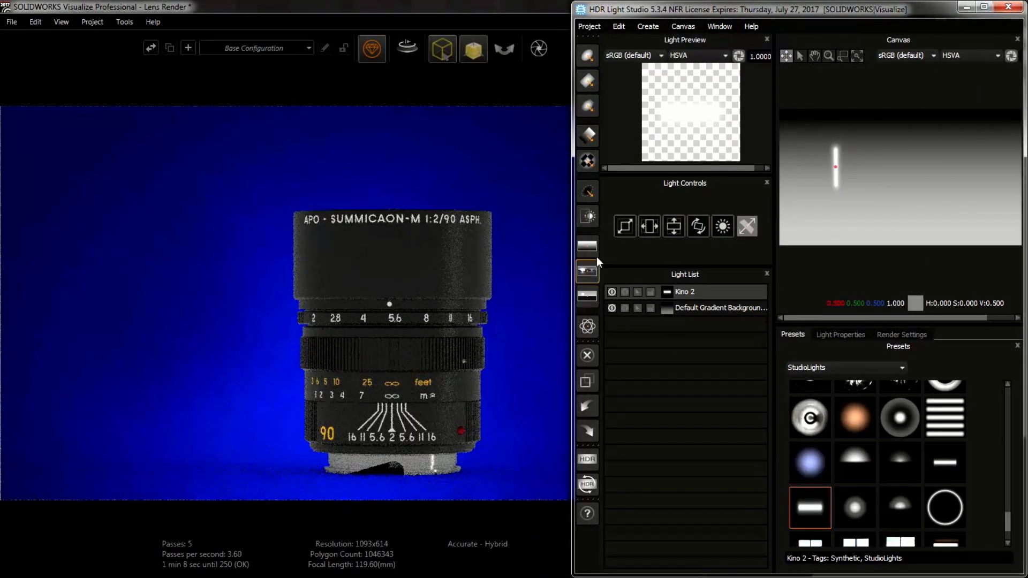
pyautogui.click(722, 227)
pyautogui.click(752, 232)
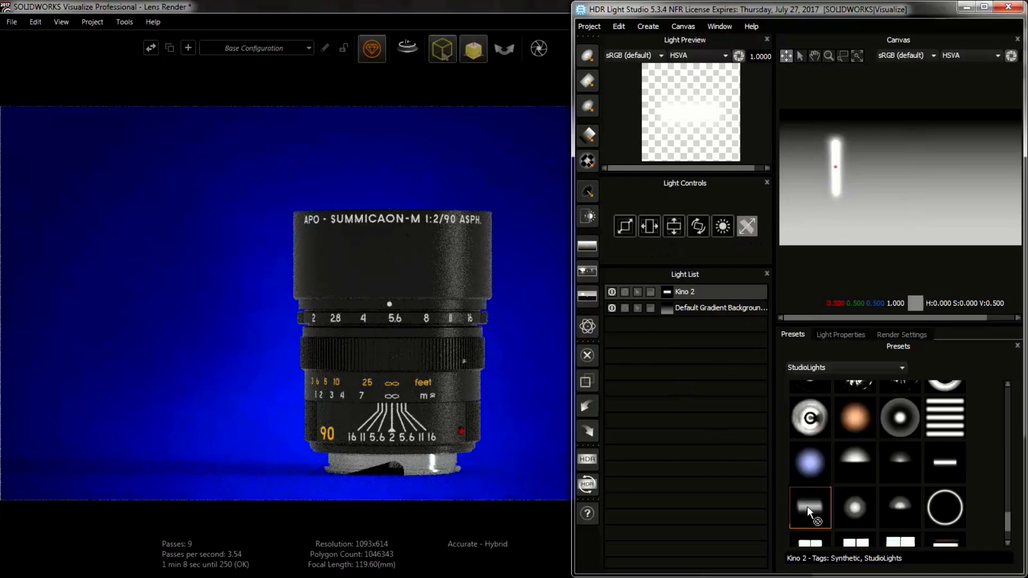
# - Add a second Kino 2 light, reflect it on the lens body's left side and rotate it to vertical
pyautogui.moveTo(914, 361); pyautogui.dragTo(931, 189)
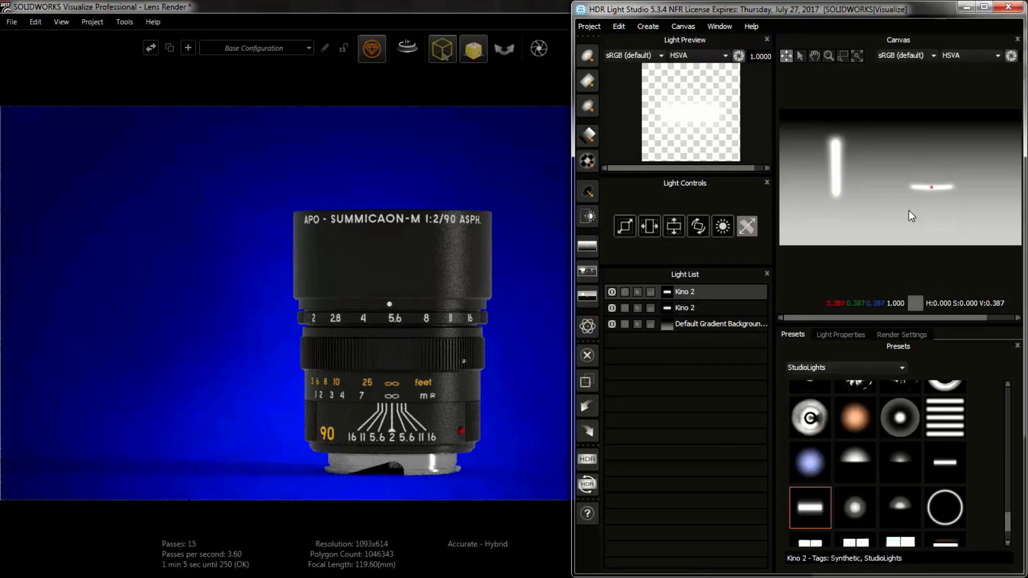
pyautogui.click(345, 264)
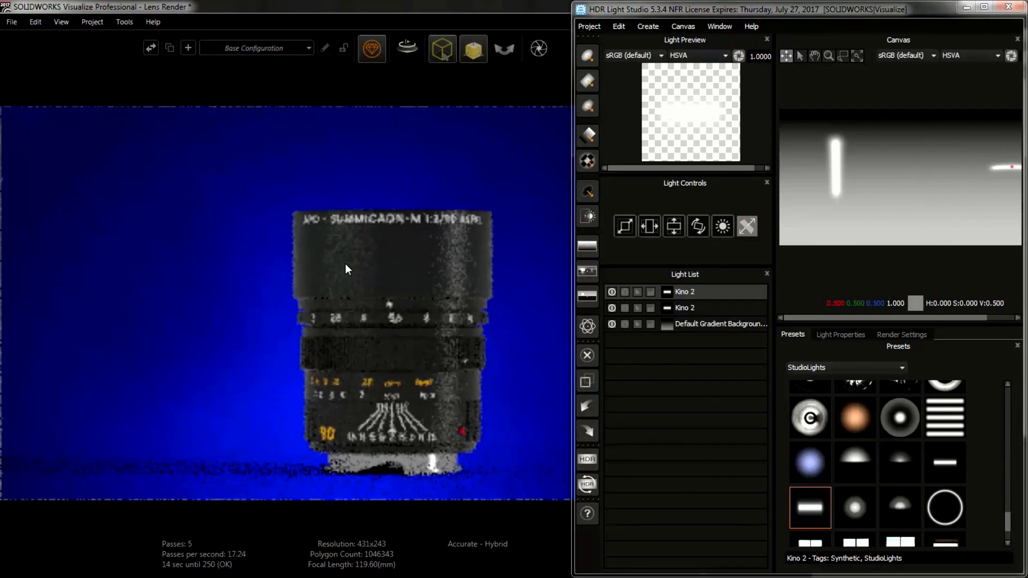
pyautogui.click(698, 227)
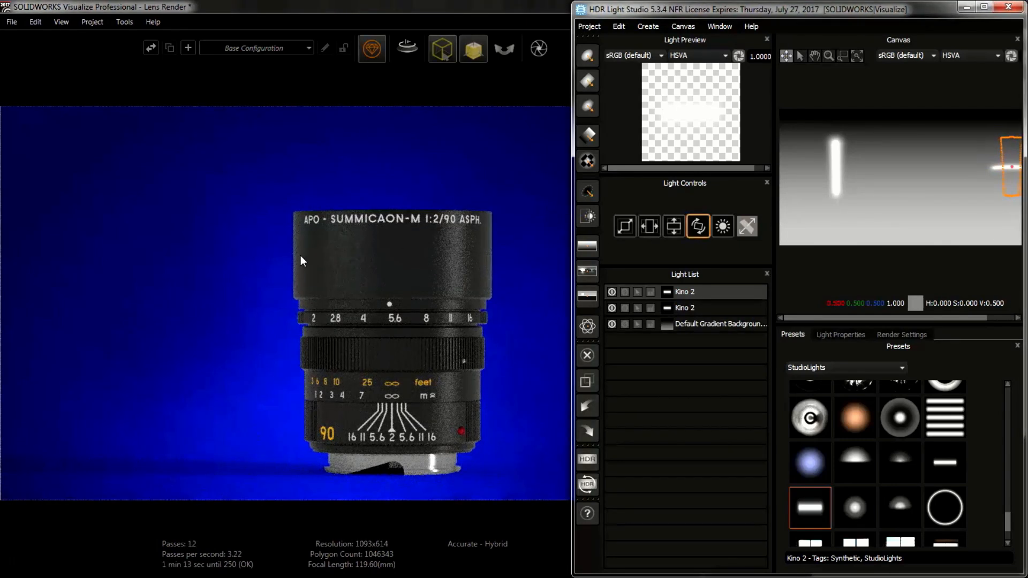
pyautogui.click(302, 258)
# - Make the second Kino 2 light considerably wider and taller
pyautogui.click(650, 226)
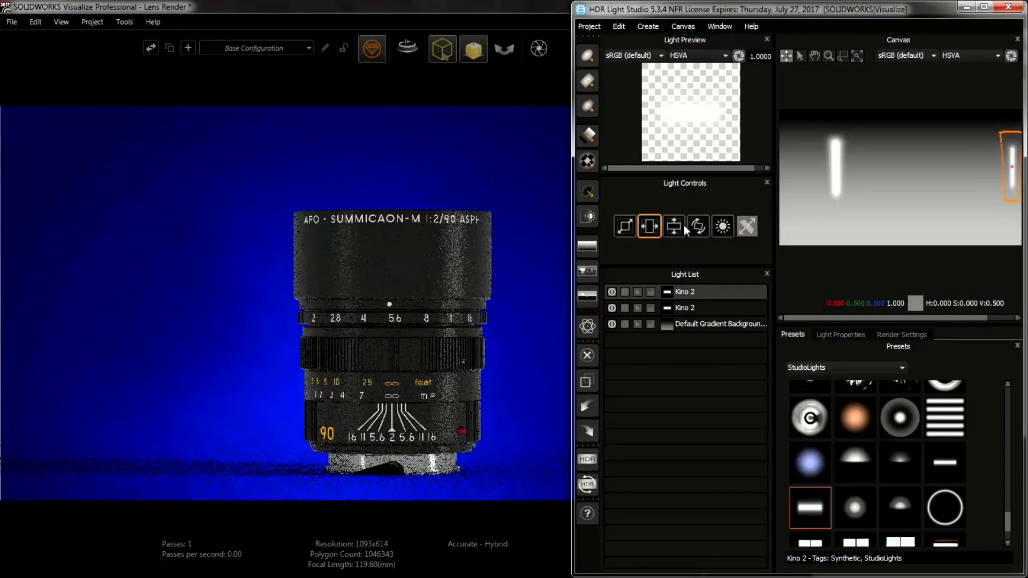
pyautogui.click(673, 228)
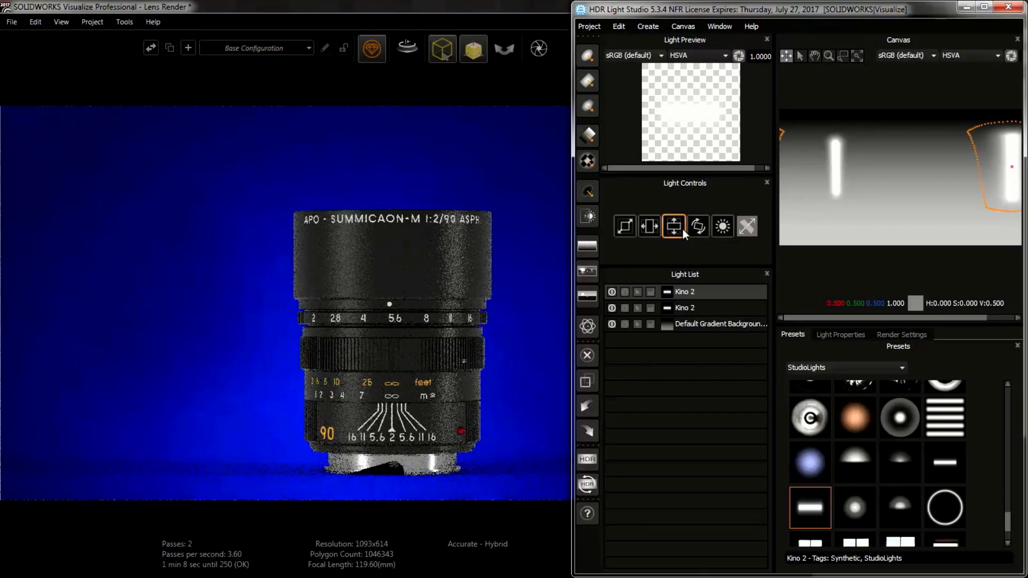
pyautogui.click(704, 232)
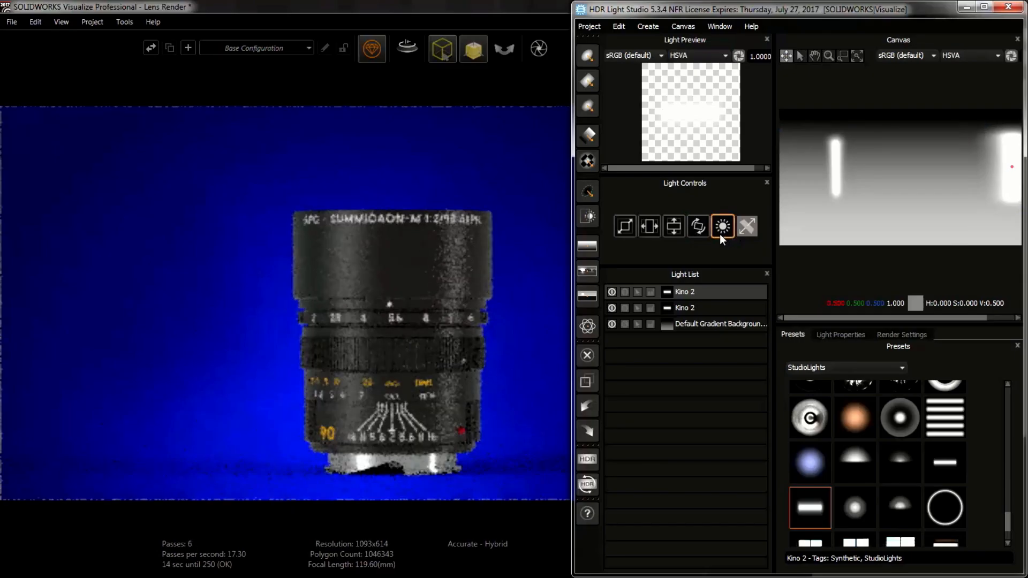
# - Increase the brightness of the first Kino 2 light, which reflects on the lens's right side
pyautogui.click(664, 308)
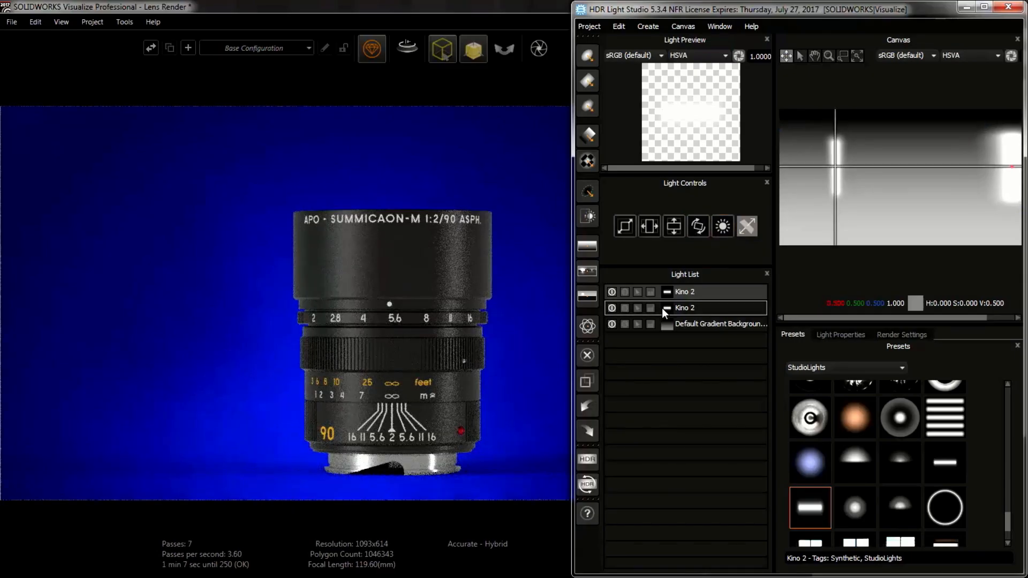
pyautogui.click(723, 226)
pyautogui.click(803, 230)
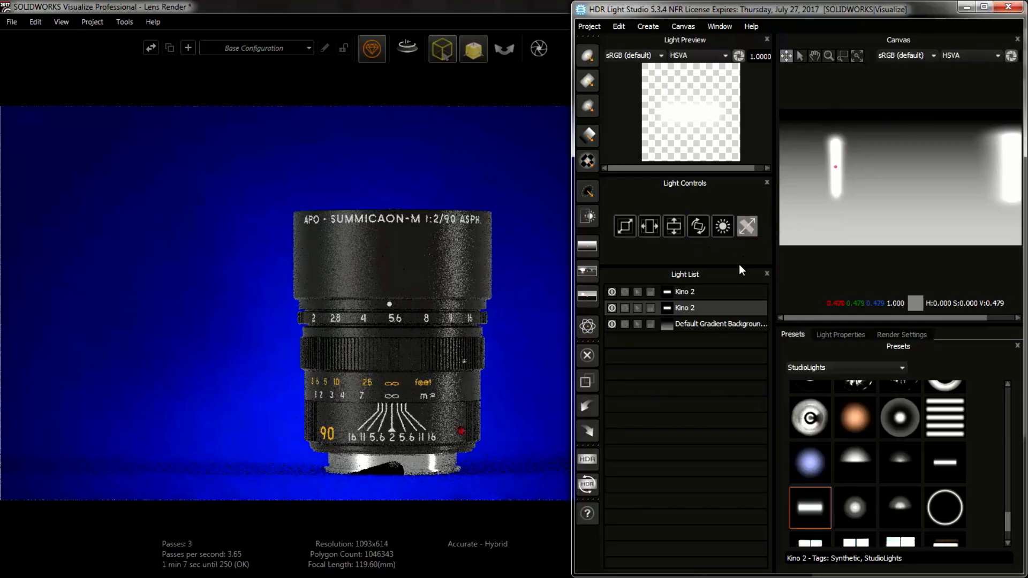
# - Dim the Default Gradient Background light so that it becomes a faint dark gradient behind both Kino 2 lights
pyautogui.click(697, 321)
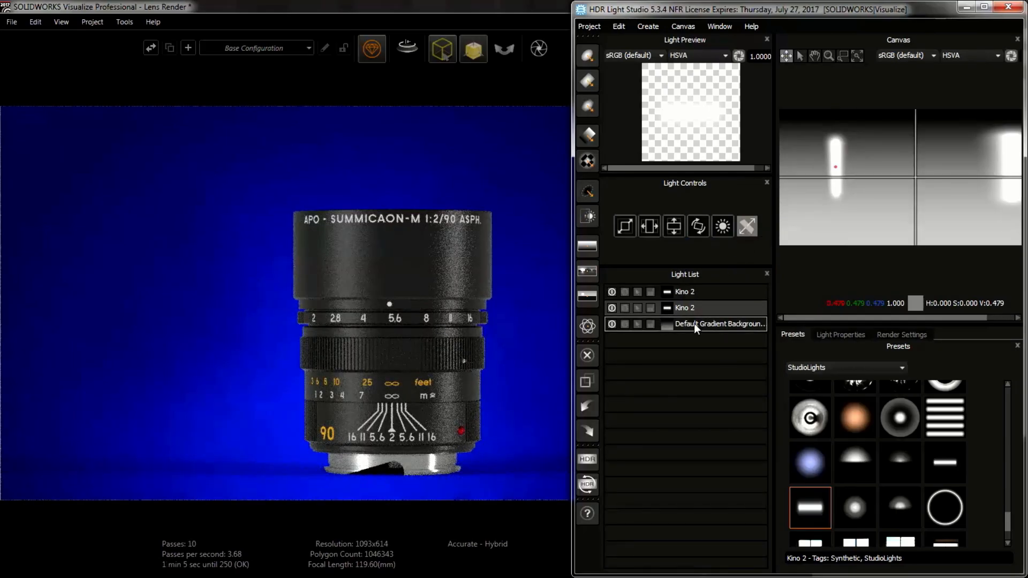
pyautogui.click(694, 324)
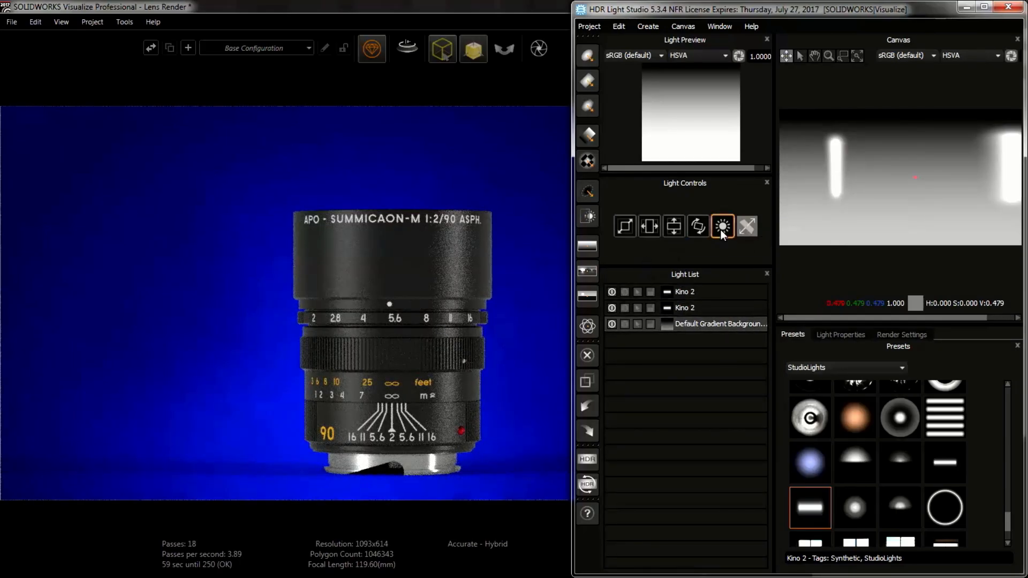
pyautogui.click(704, 229)
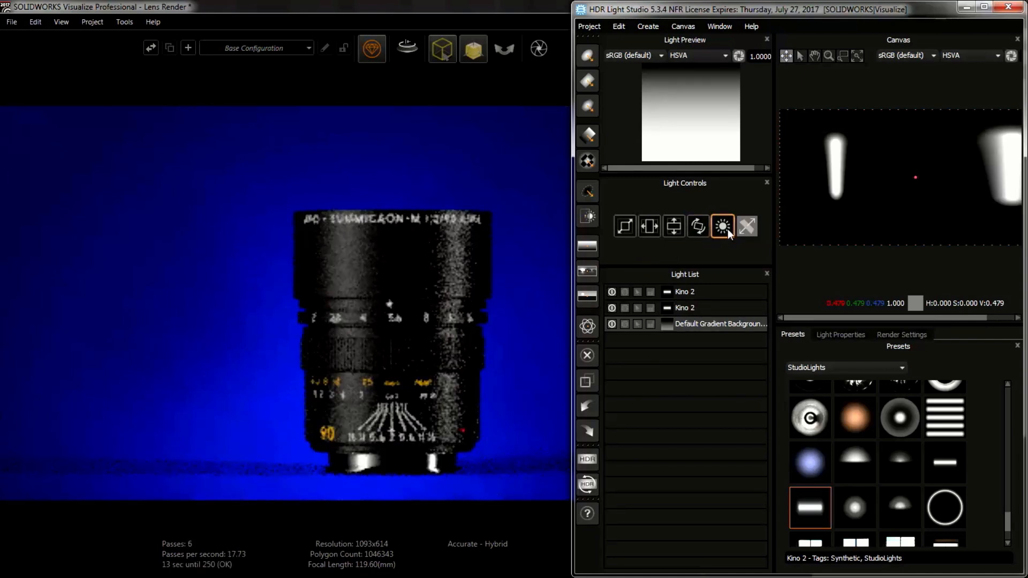
# - Check each light's contribution by turning the first Kino 2 light off and on and temporarily soloing the second
pyautogui.click(612, 309)
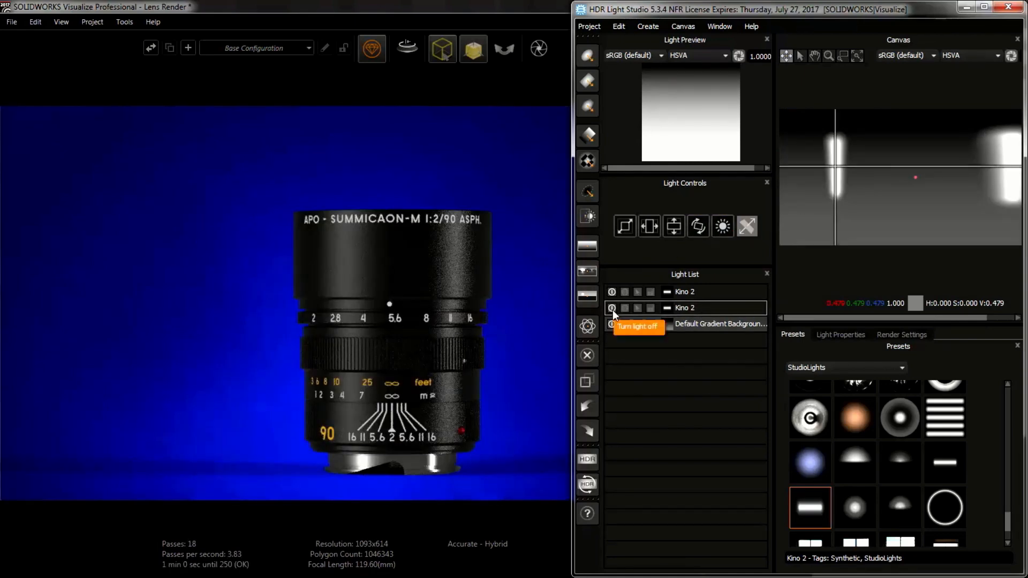
pyautogui.click(613, 309)
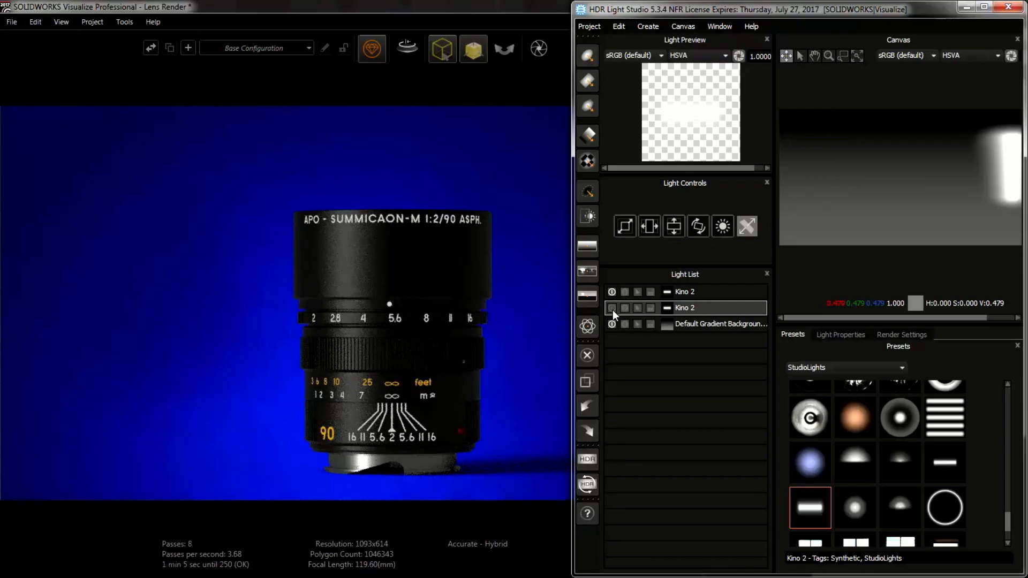
pyautogui.click(612, 309)
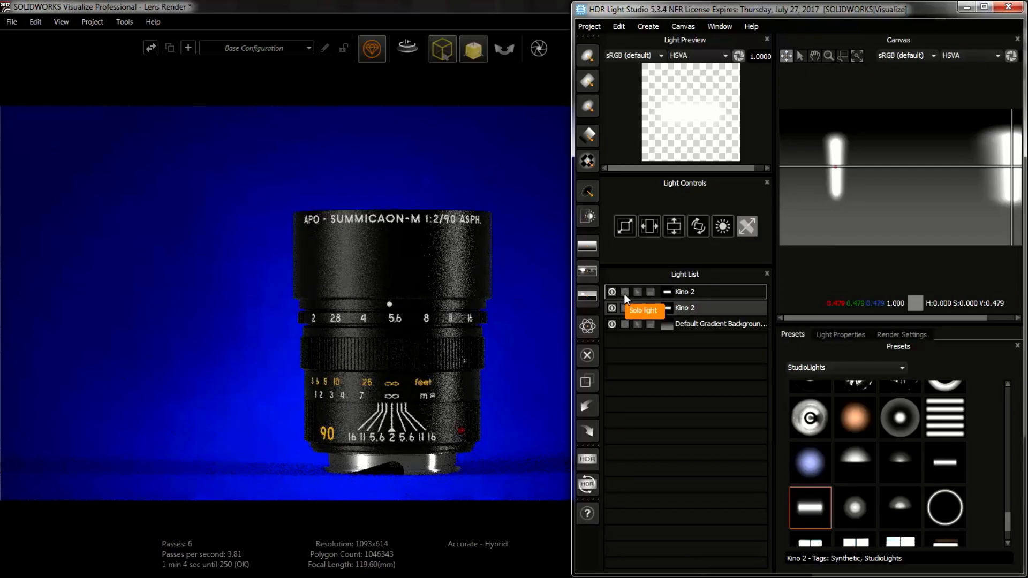
pyautogui.click(624, 292)
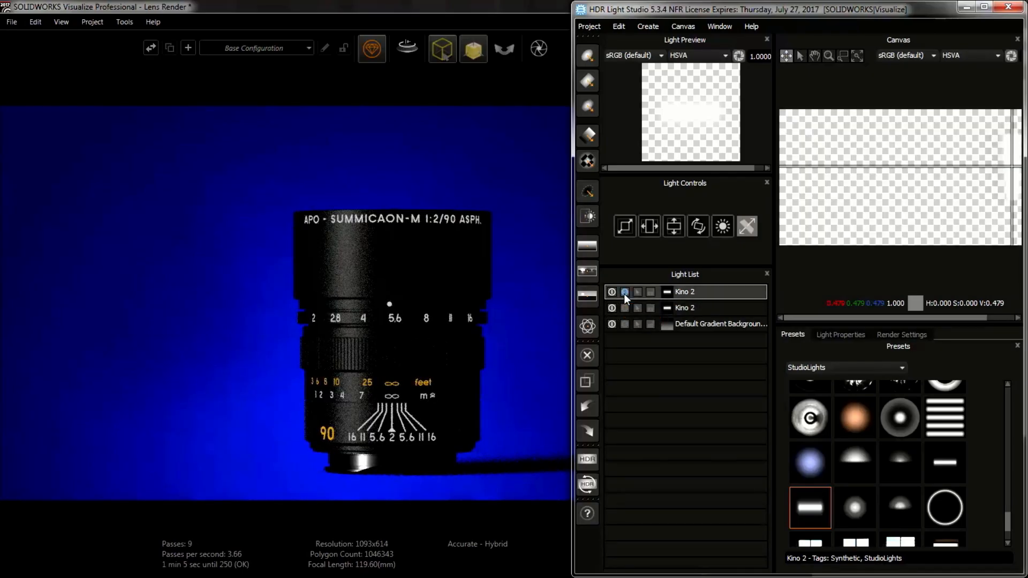
pyautogui.click(624, 292)
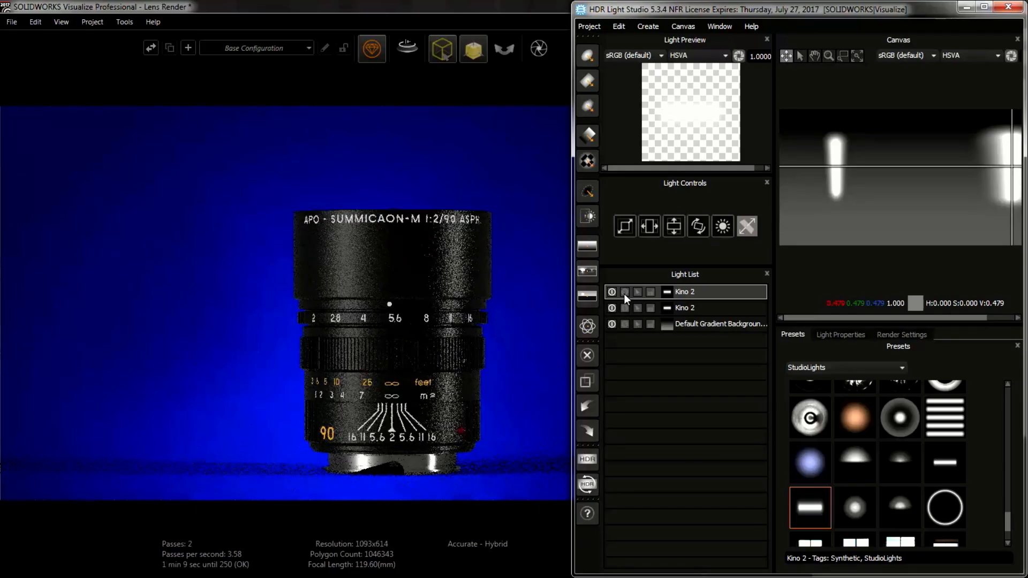
# - Close HDR Light Studio and return to SOLIDWORKS Visualize
pyautogui.click(1008, 9)
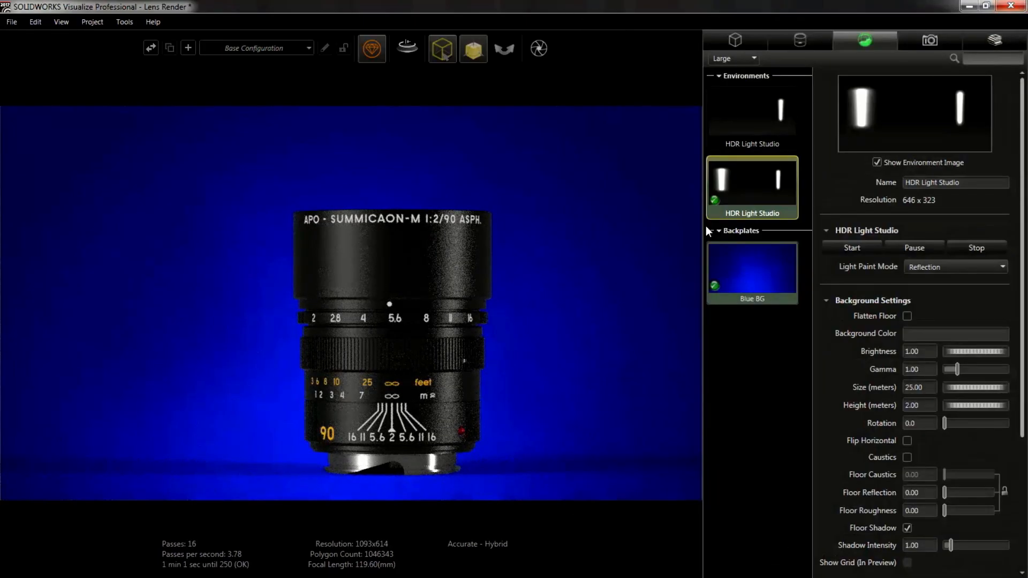